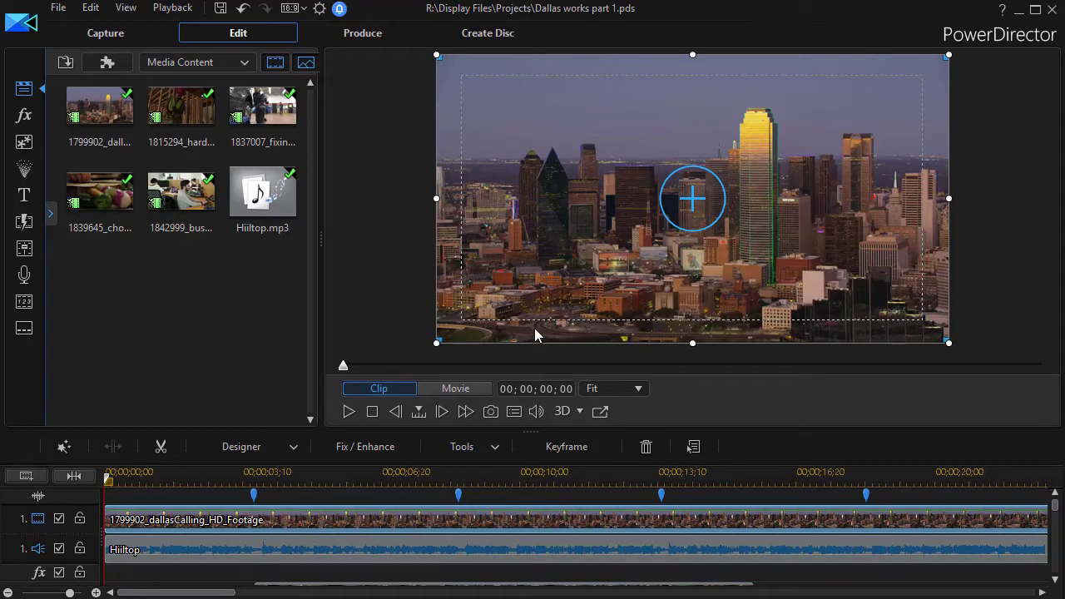
- Enlarge the timeline area to show more of the overlay tracks below the Dallas clip
drag(538, 429, 531, 296)
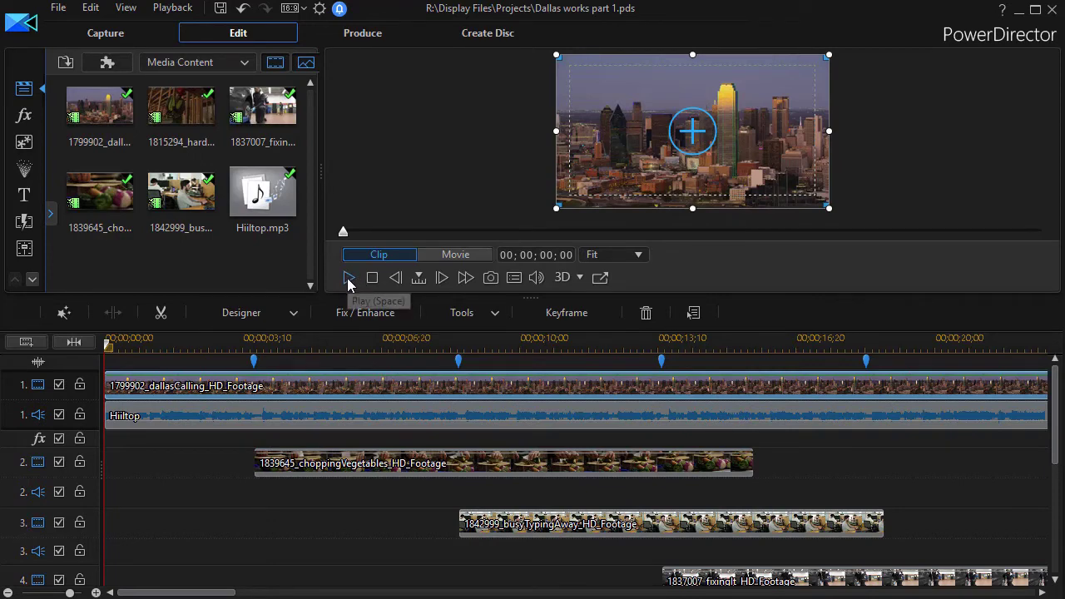
- Play and pause the overlays, return the playhead to 00;00;05;01, and enlarge the preview
click(348, 280)
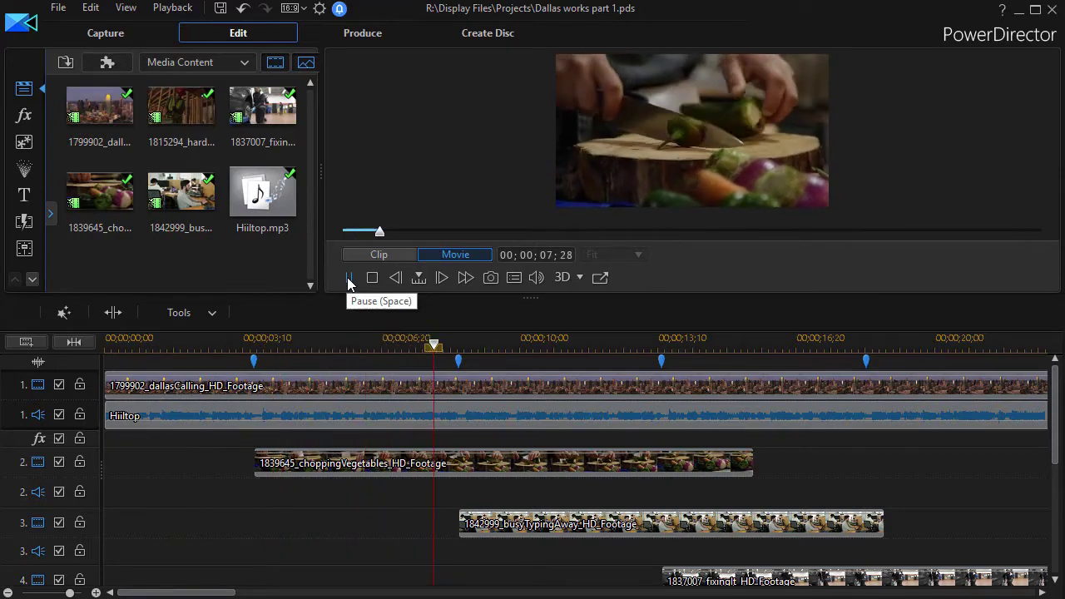
click(348, 283)
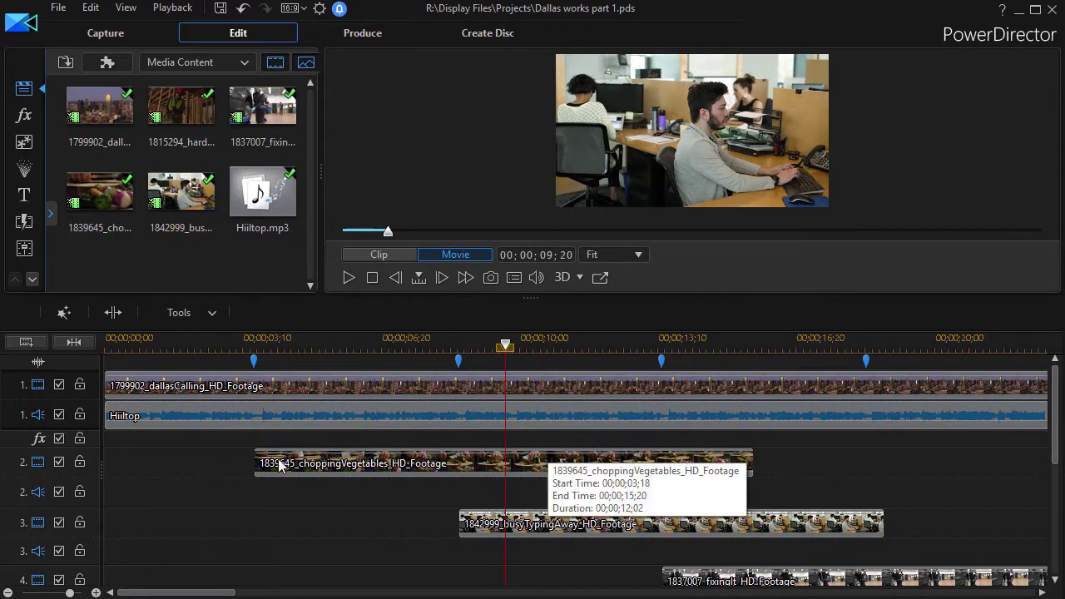
drag(507, 348, 313, 348)
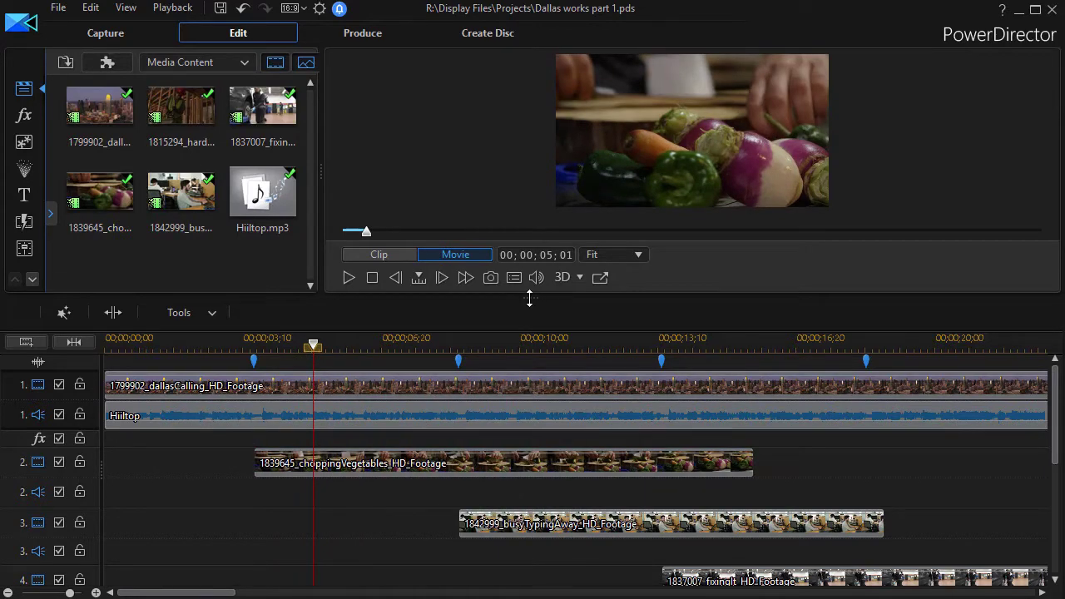
drag(530, 300, 529, 414)
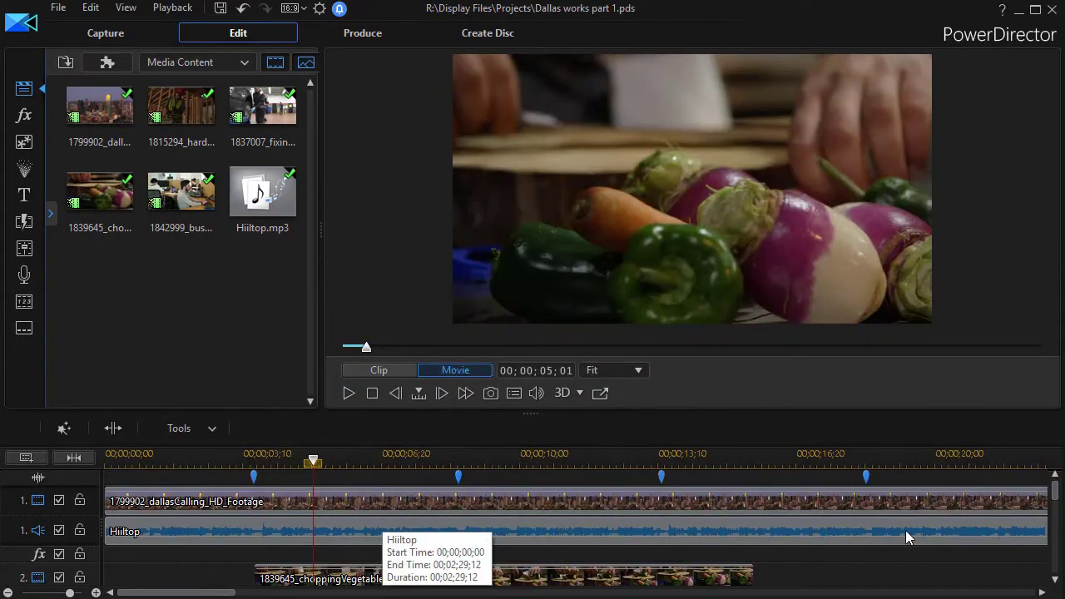
scroll(1054, 500, down, 1)
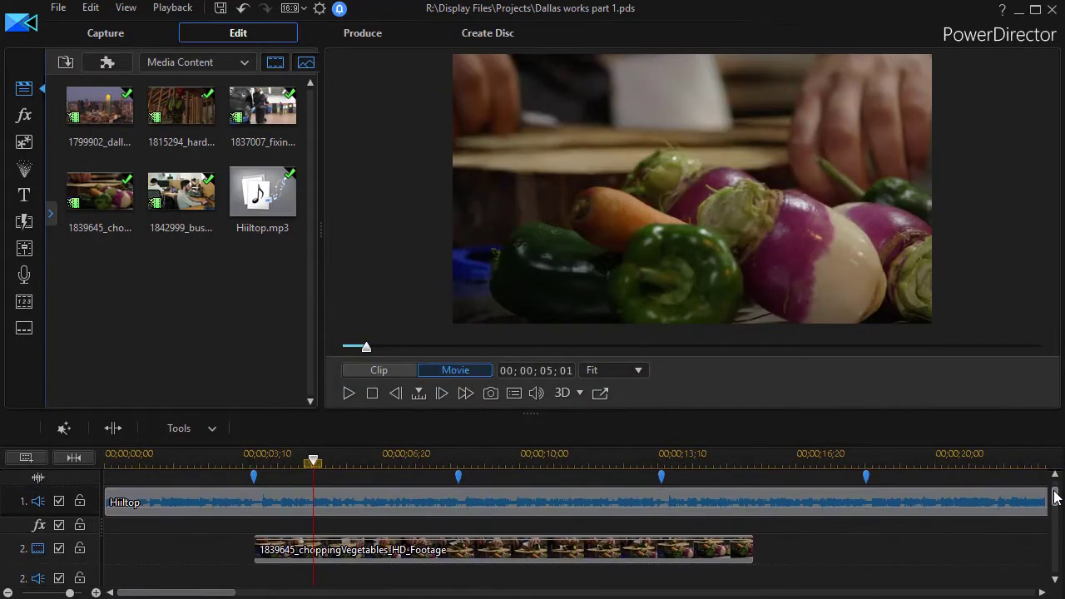
- Shrink the choppingVegetables clip to 0.391 scale and place it lower-left at X 0.246, Y 0.729
double_click(332, 551)
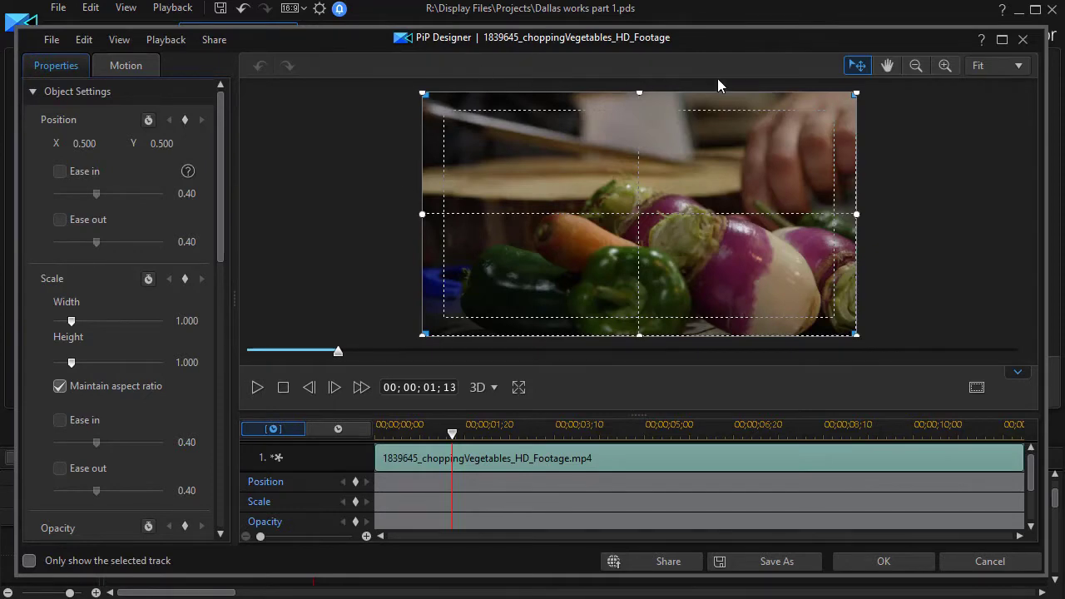
drag(854, 94, 548, 243)
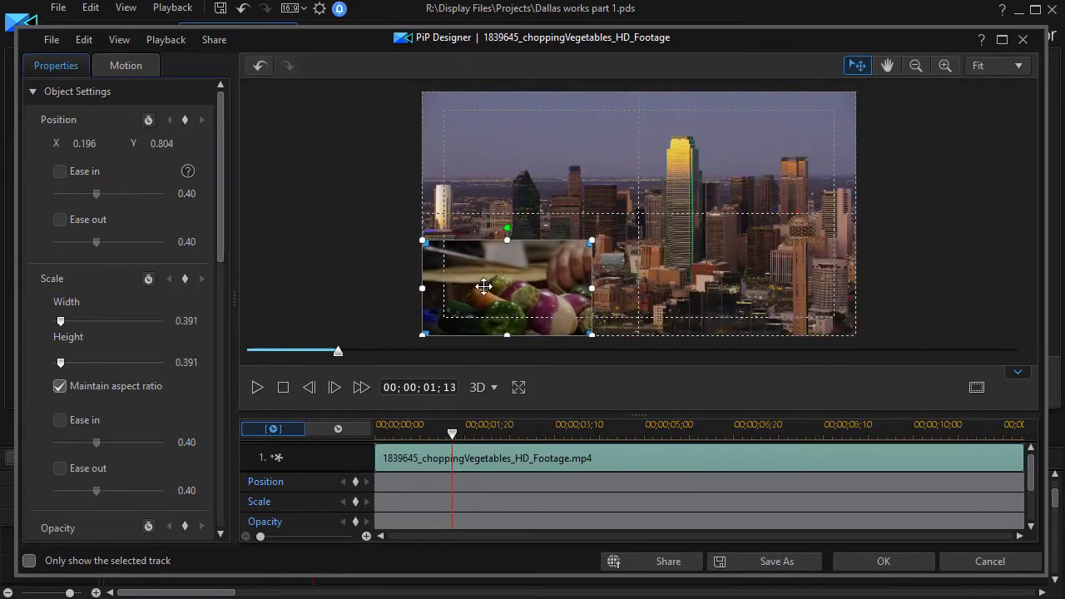
drag(492, 281, 513, 263)
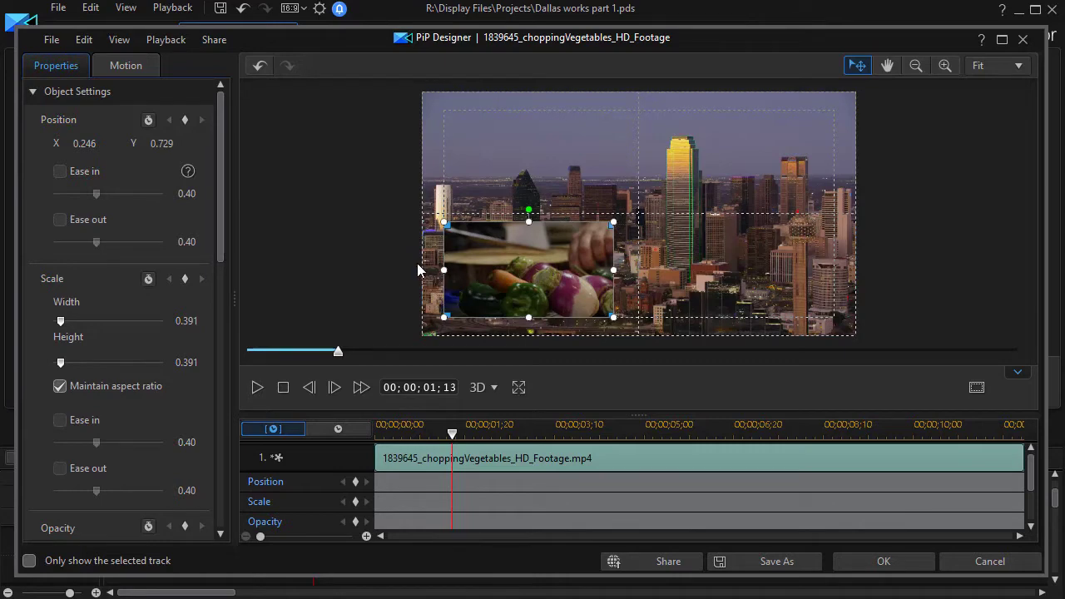
drag(218, 251, 226, 444)
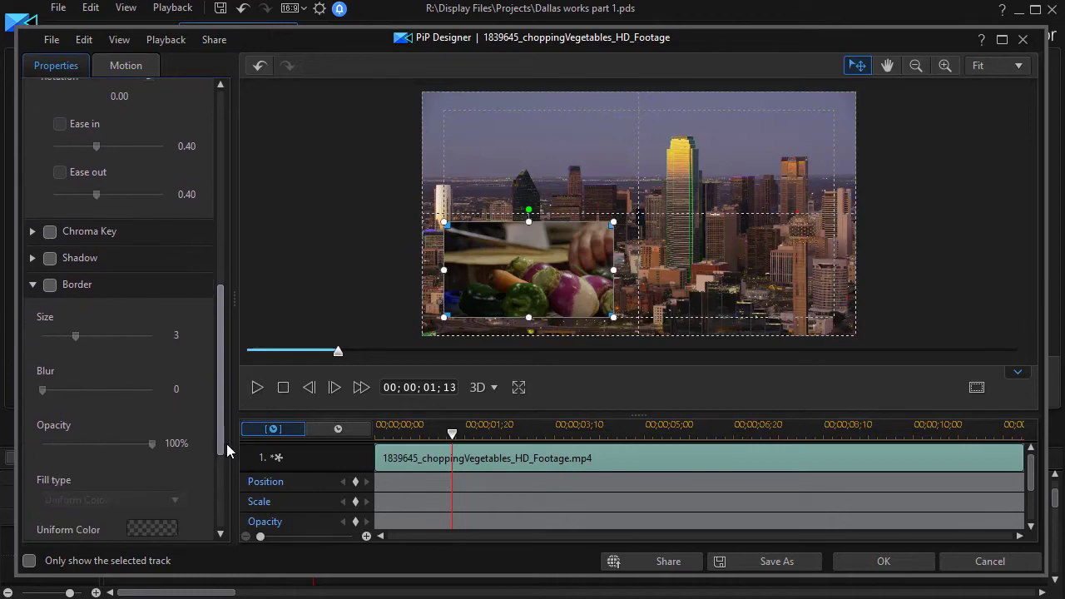
- Give the vegetables inset a size-4 border with a black-to-white 2 Color Gradient fill, then apply
click(50, 286)
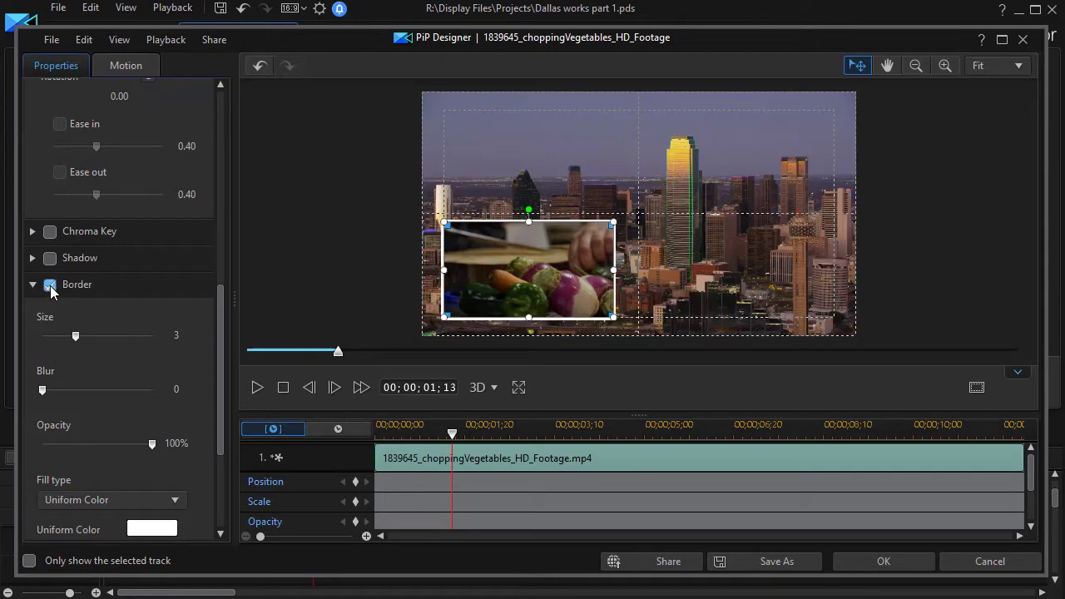
click(34, 286)
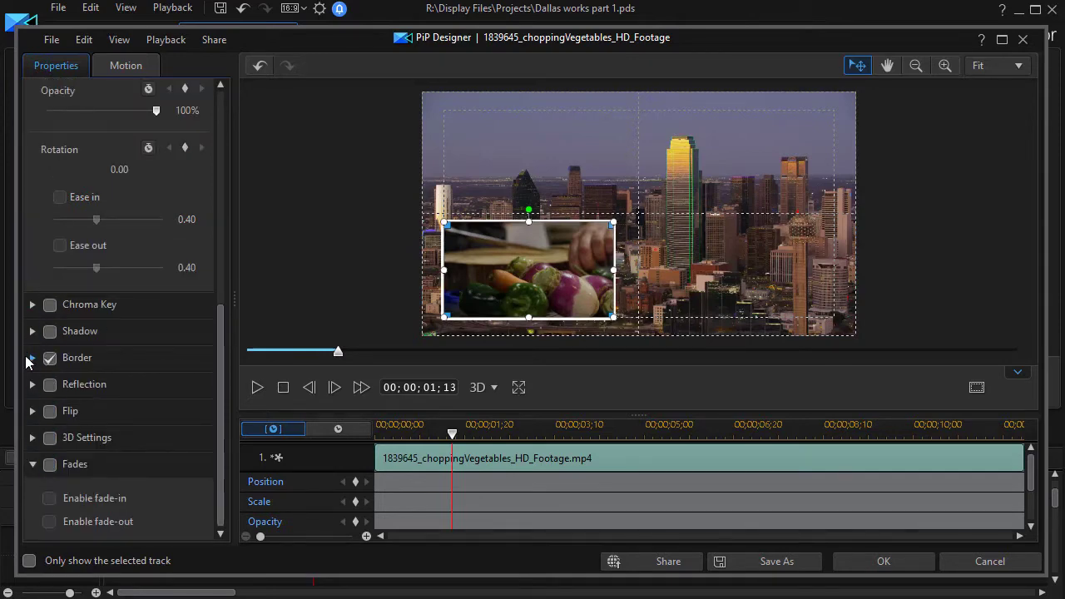
click(33, 359)
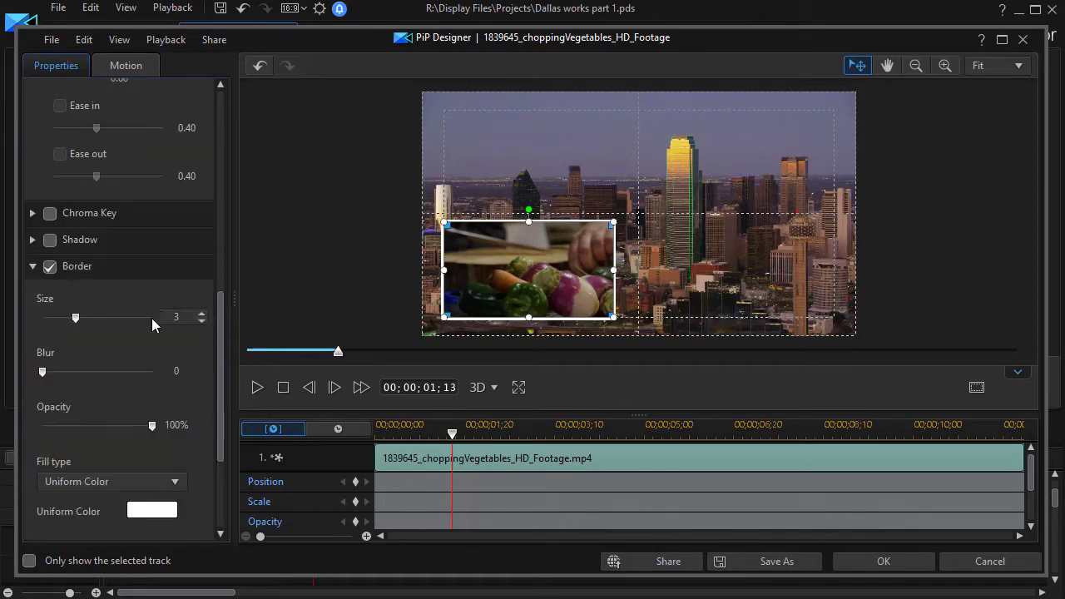
drag(81, 318, 91, 319)
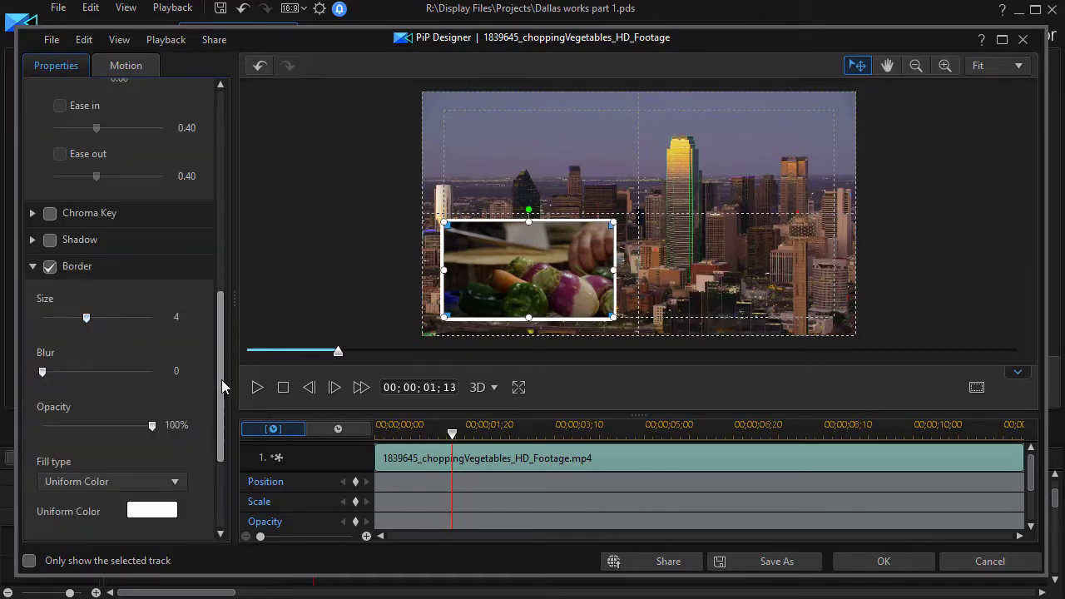
drag(221, 380, 216, 448)
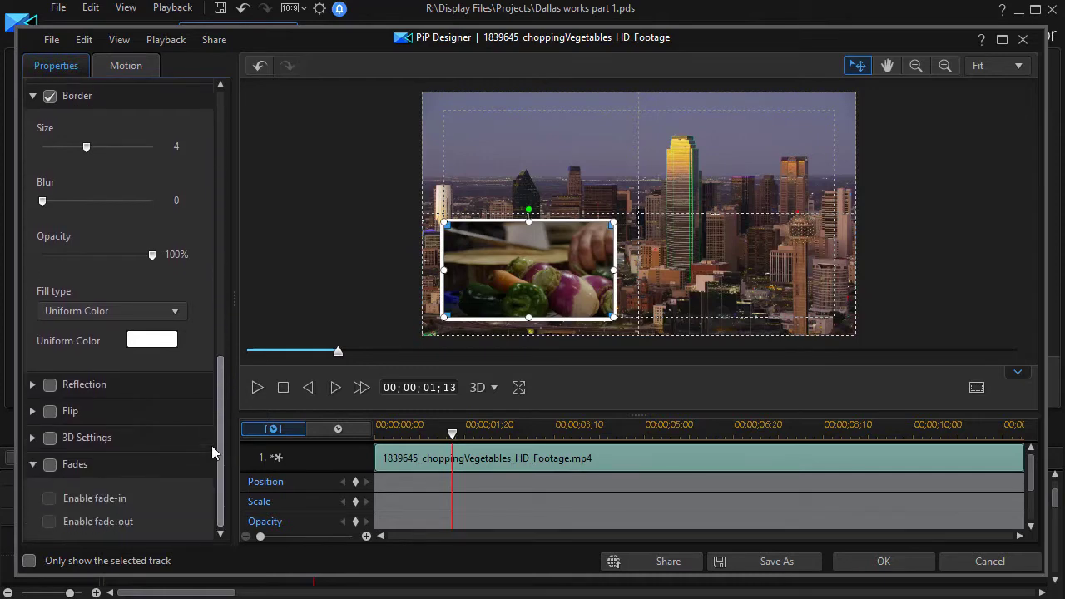
click(176, 309)
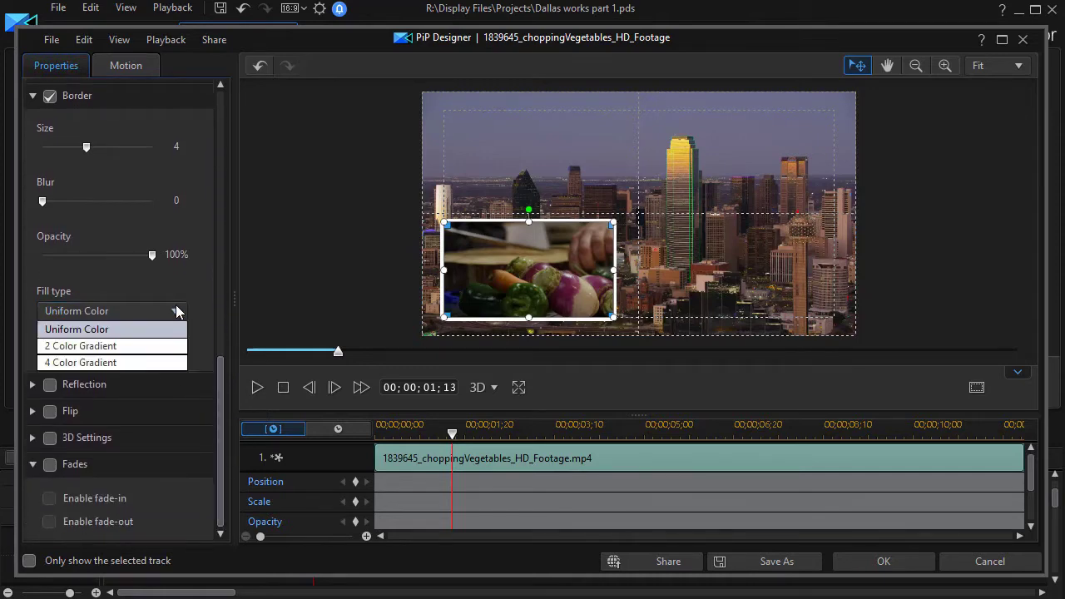
click(152, 344)
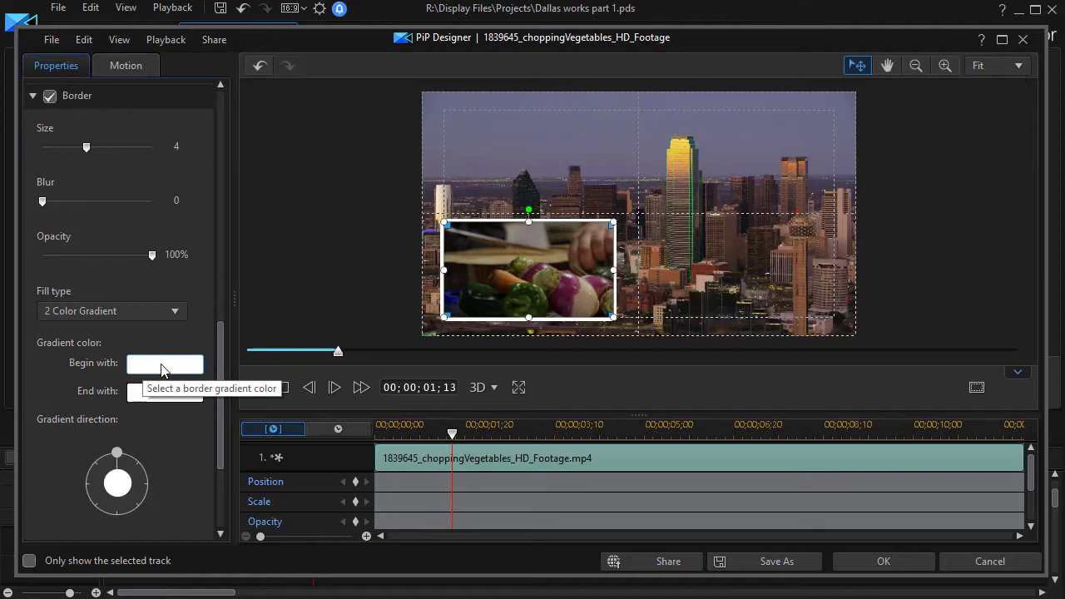
click(162, 366)
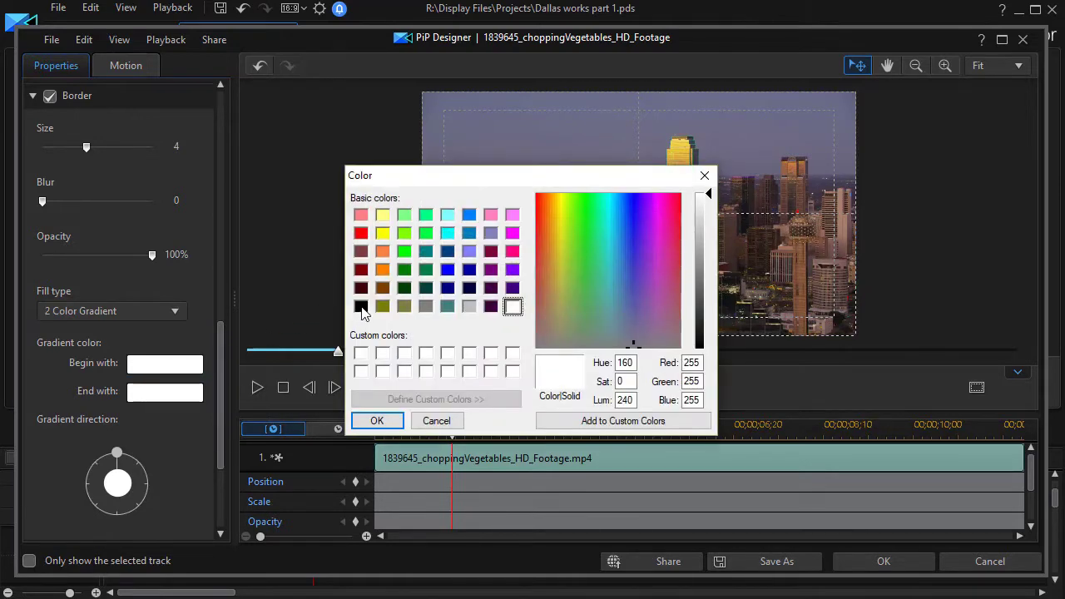
click(360, 307)
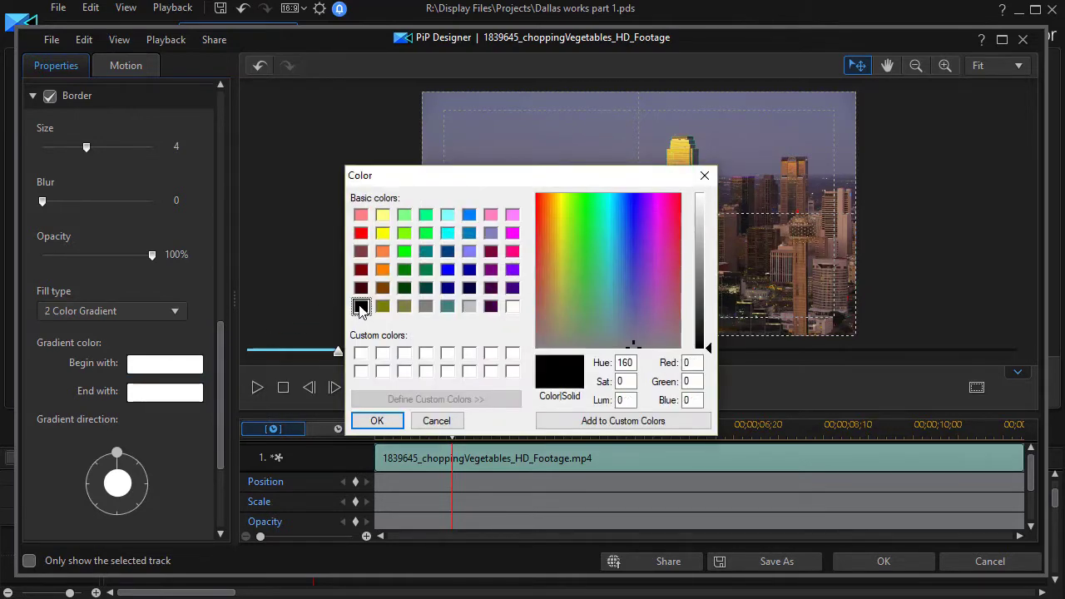
click(377, 422)
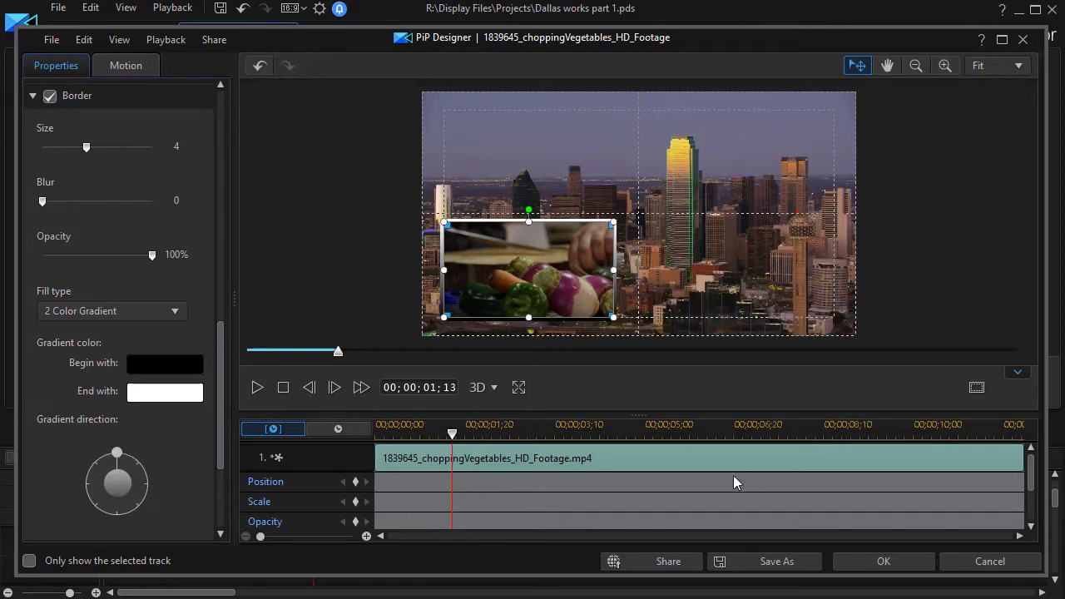
click(867, 563)
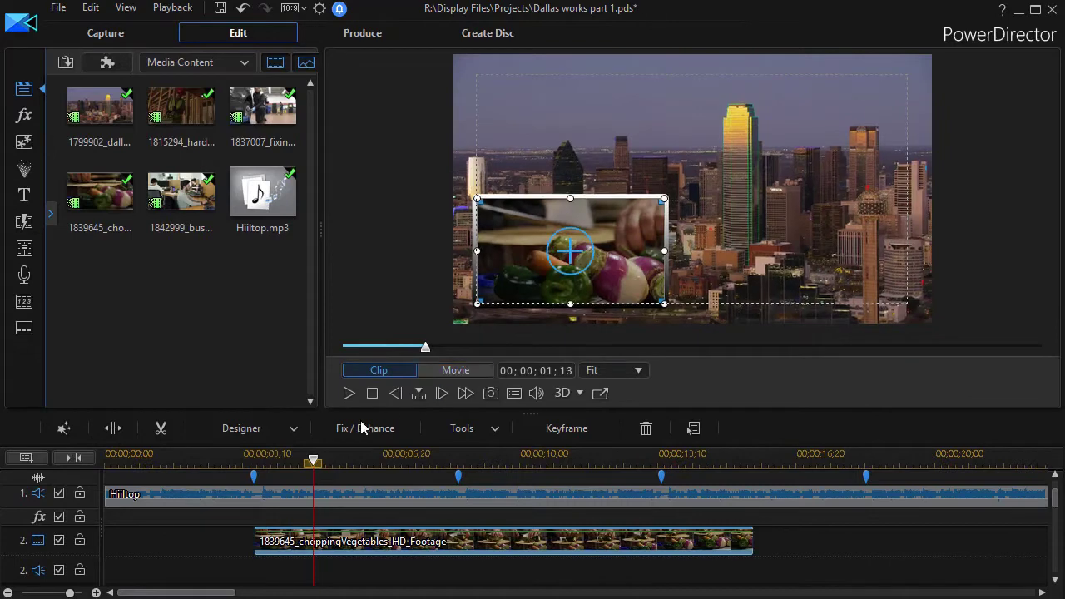
- Play the movie from just before the vegetables inset, stopping at 00;00;09;07
click(313, 463)
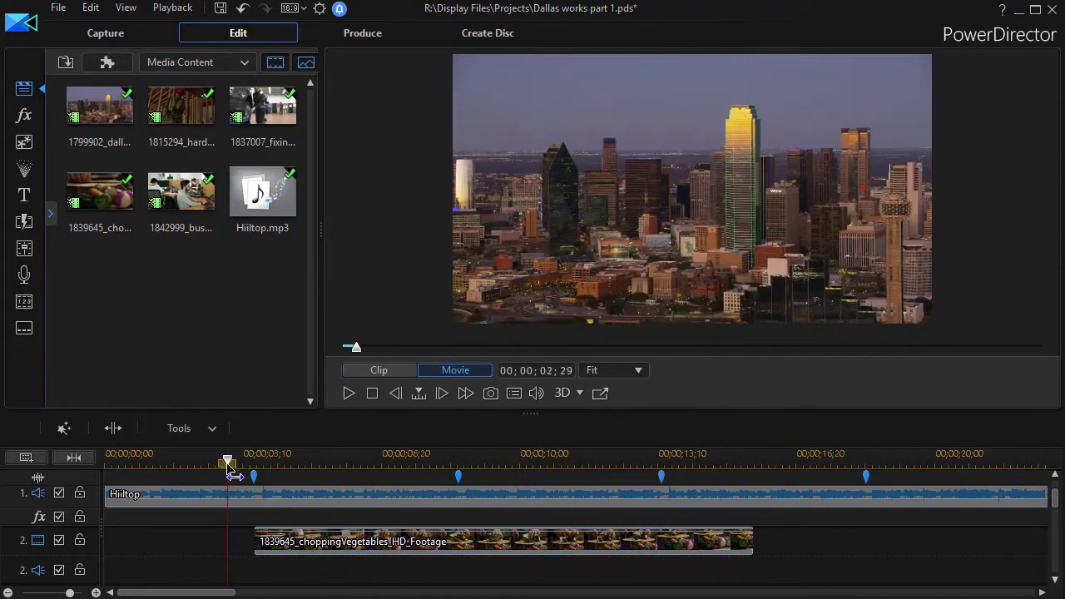
click(349, 392)
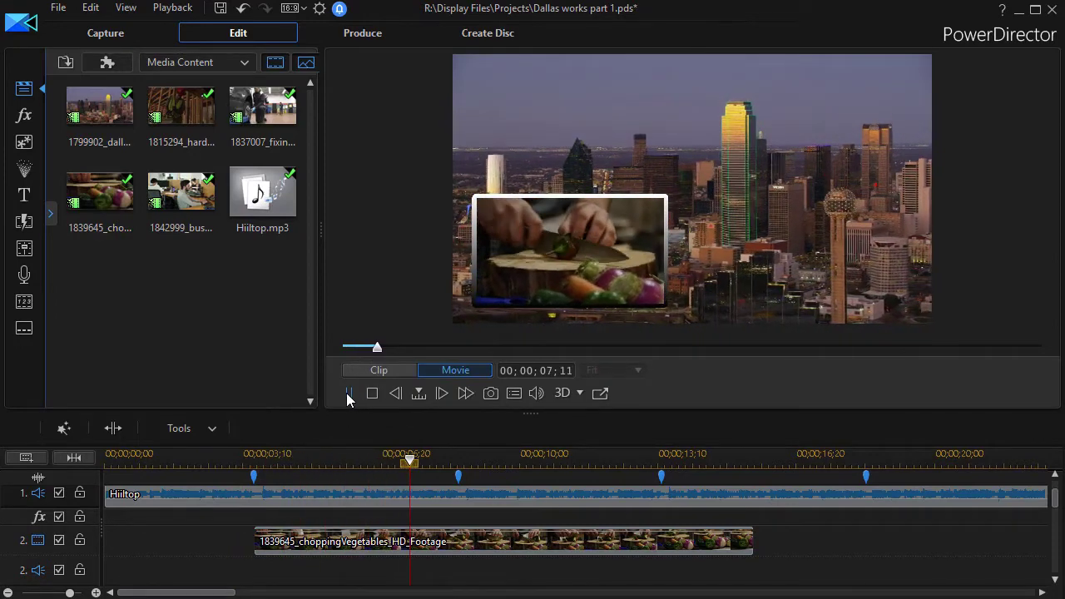
click(349, 394)
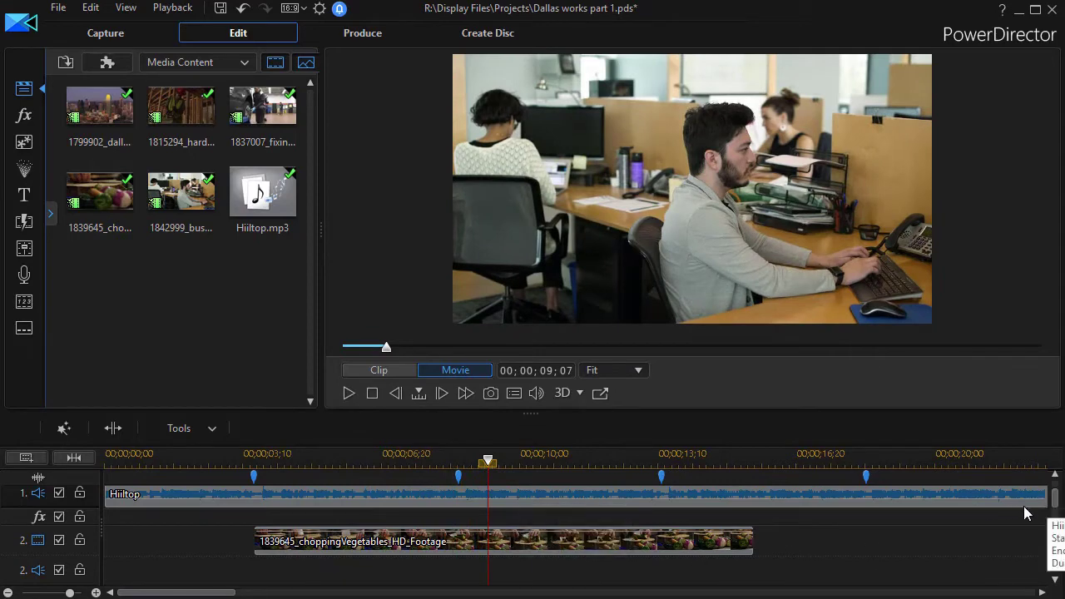
drag(1057, 499, 1051, 514)
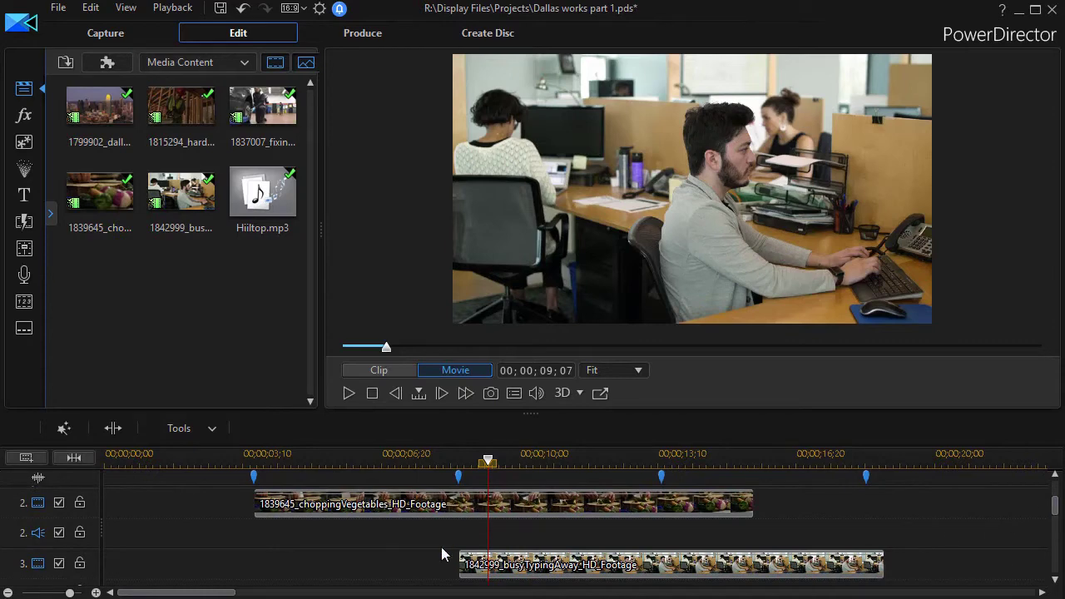
- Copy the vegetables clip's keyframe attributes and paste them onto the busyTypingAway clip
click(372, 507)
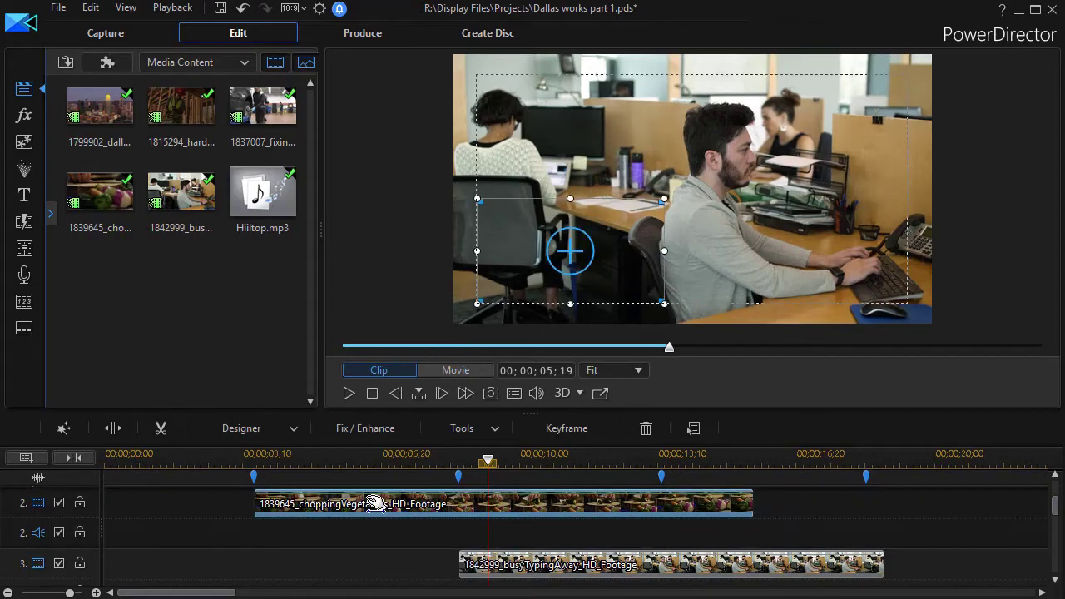
right_click(372, 507)
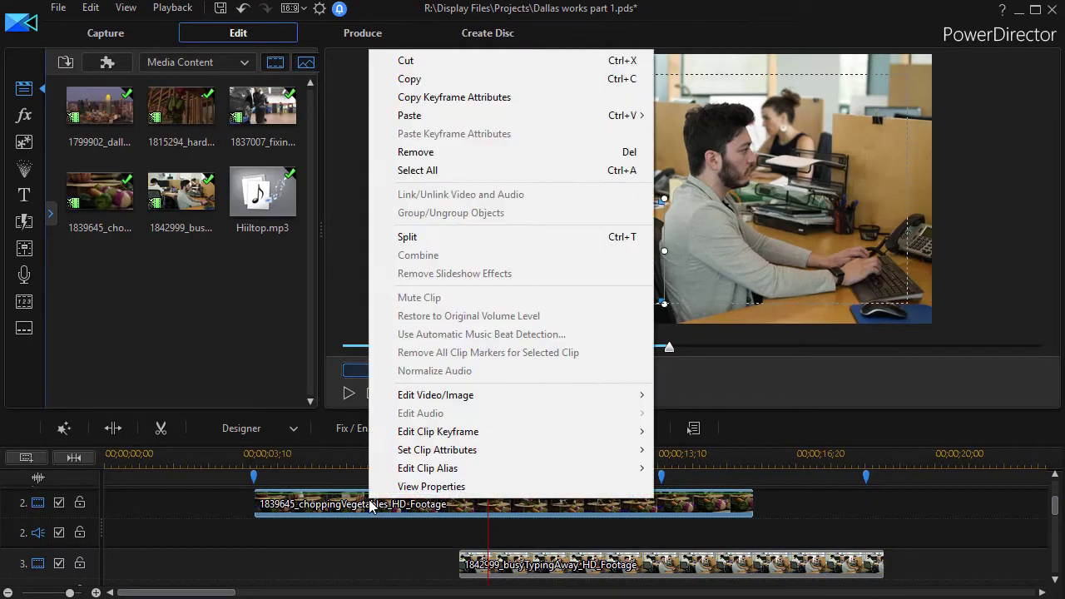
click(441, 98)
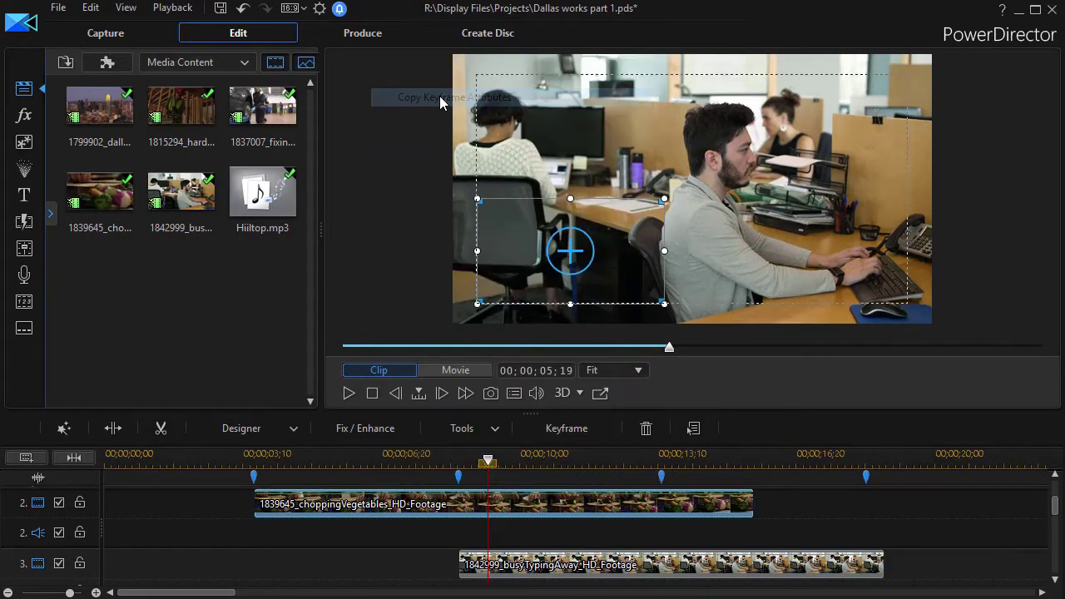
click(562, 567)
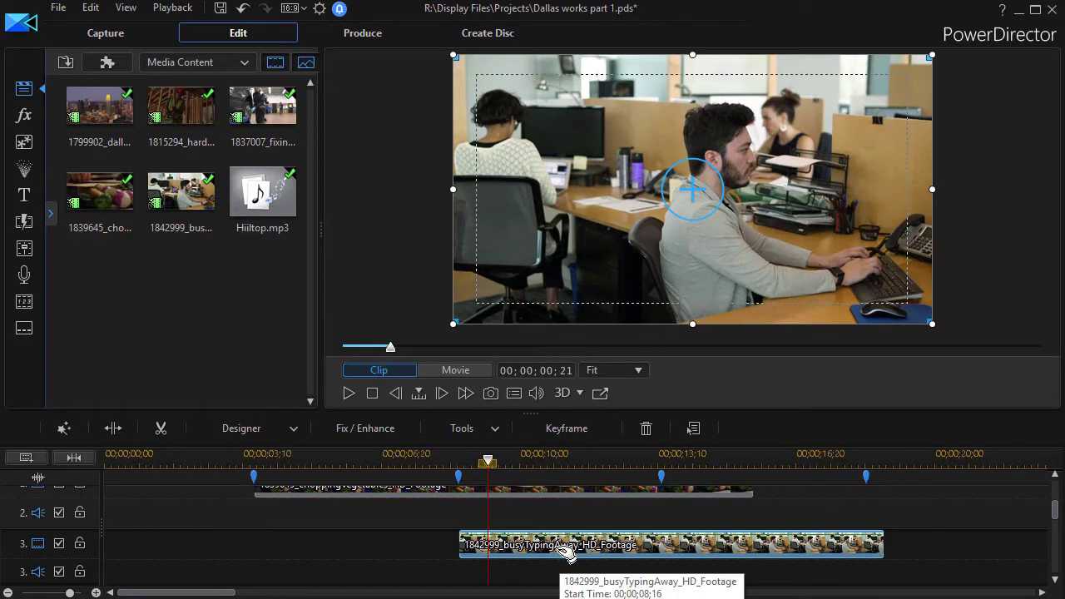
right_click(563, 548)
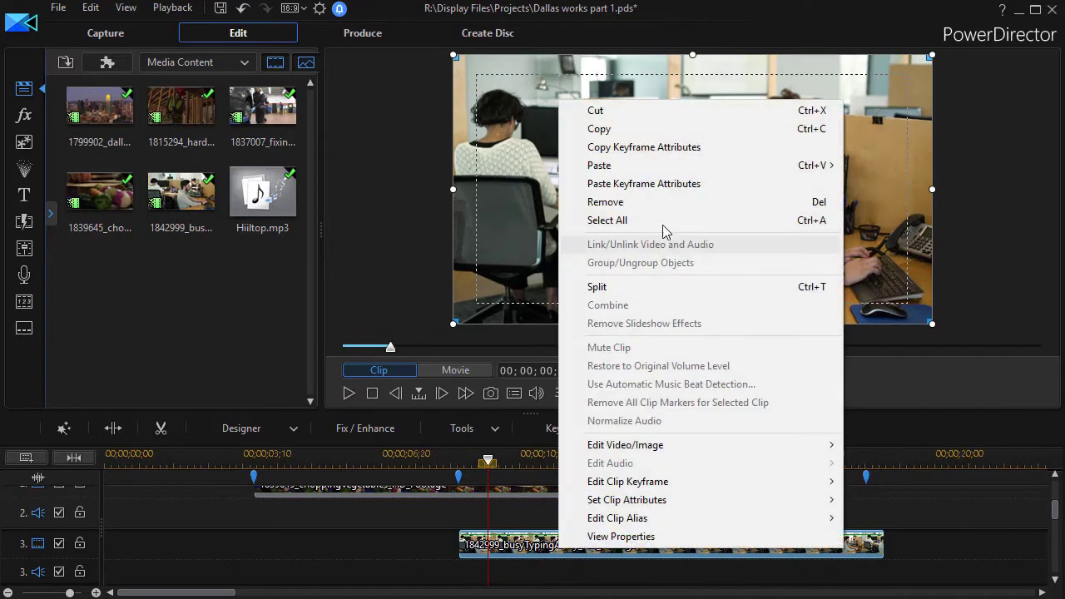
click(642, 184)
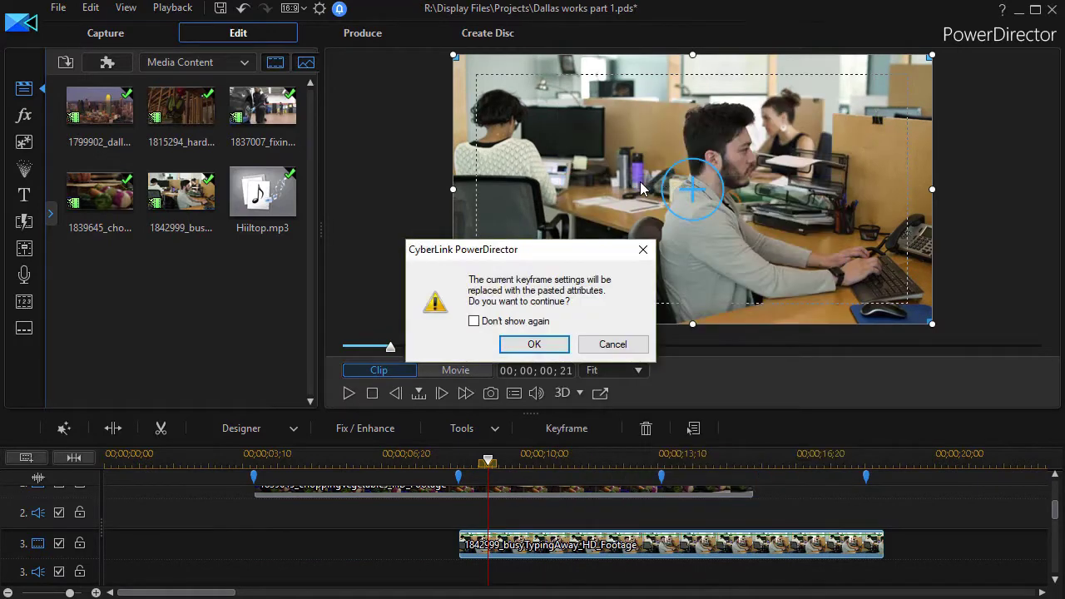
click(534, 346)
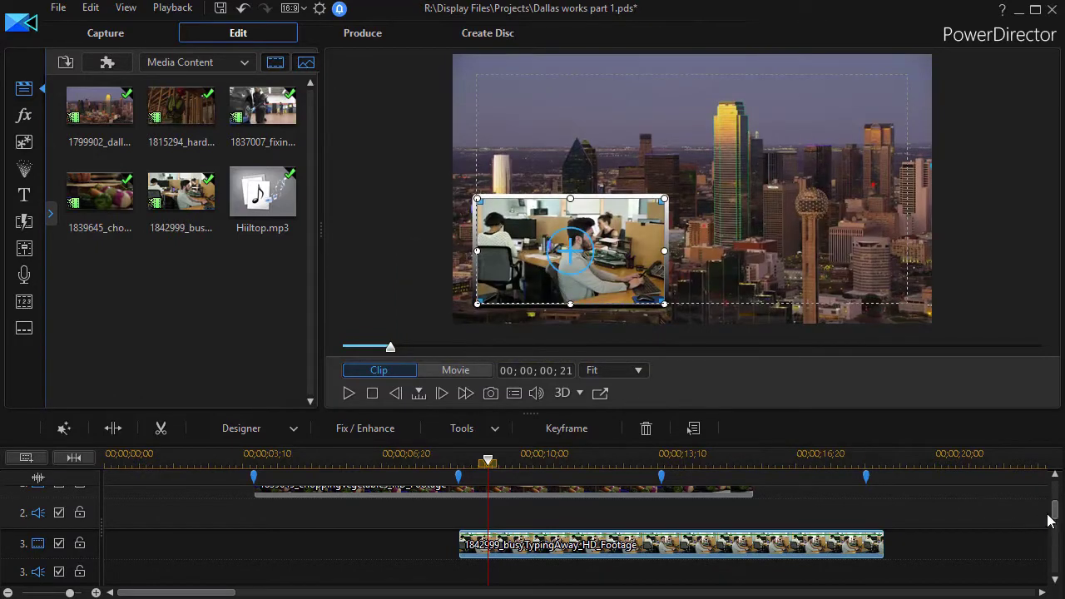
- Paste the same keyframe attributes onto the fixingIt and hardAtWork clips, confirming each replacement
scroll(1058, 517, down, 3)
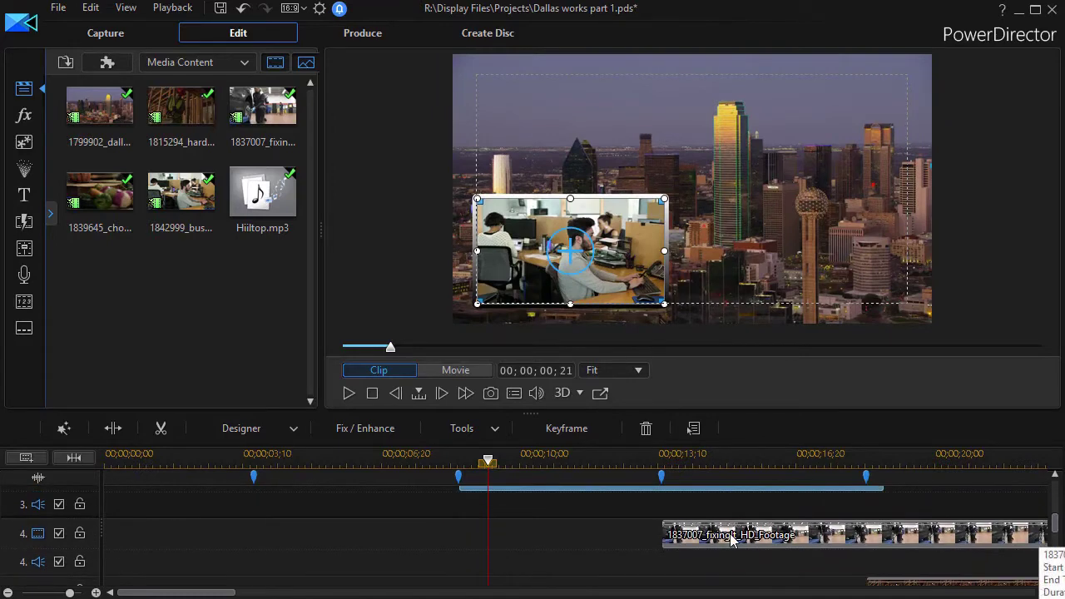
click(729, 541)
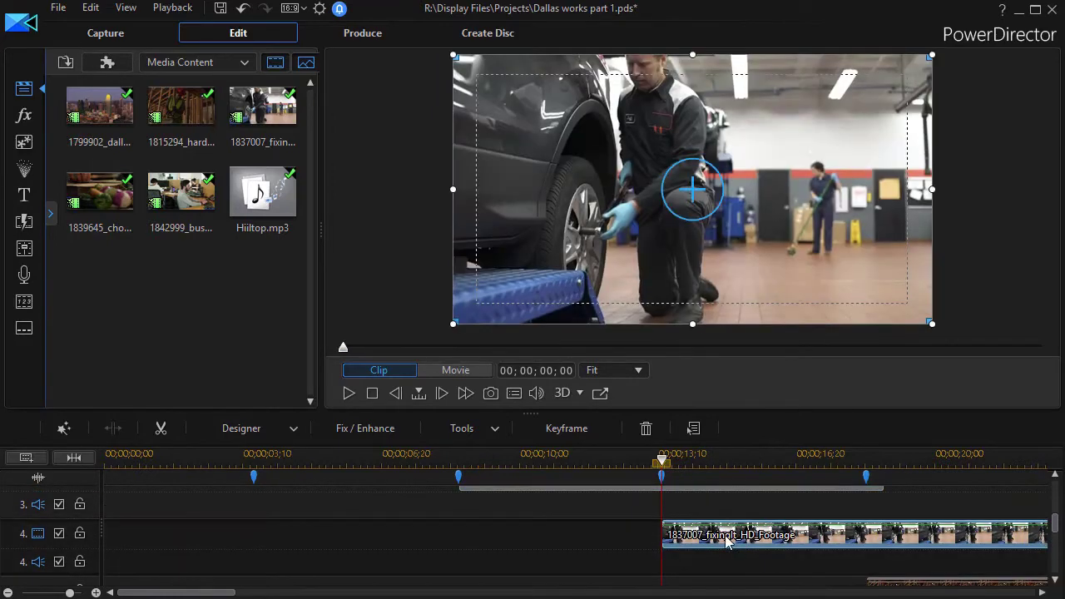
right_click(725, 539)
click(780, 170)
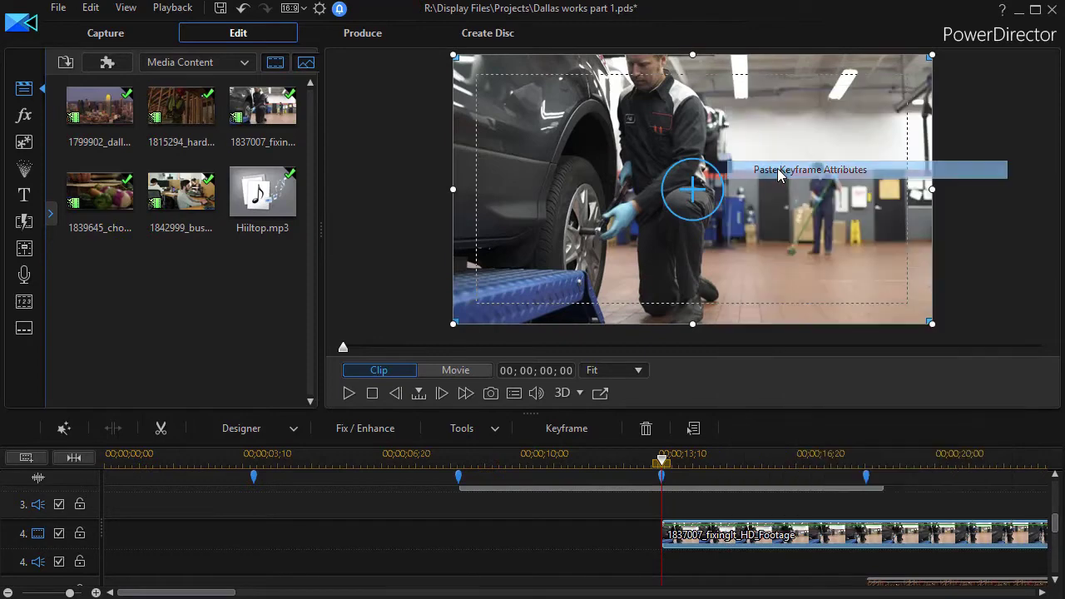
click(535, 345)
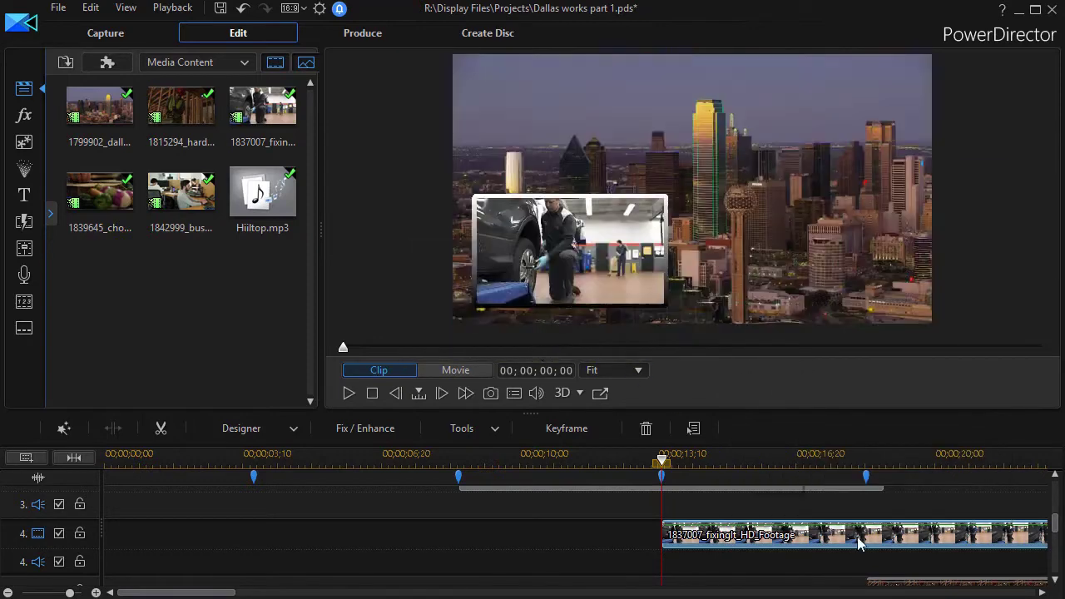
drag(1054, 513, 1062, 538)
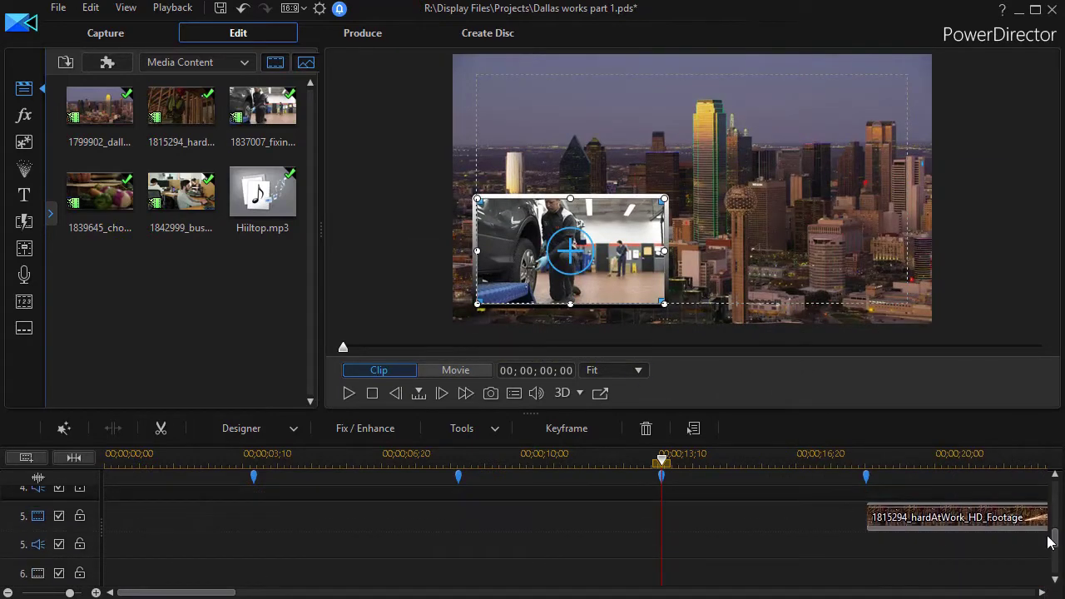
click(921, 519)
right_click(926, 520)
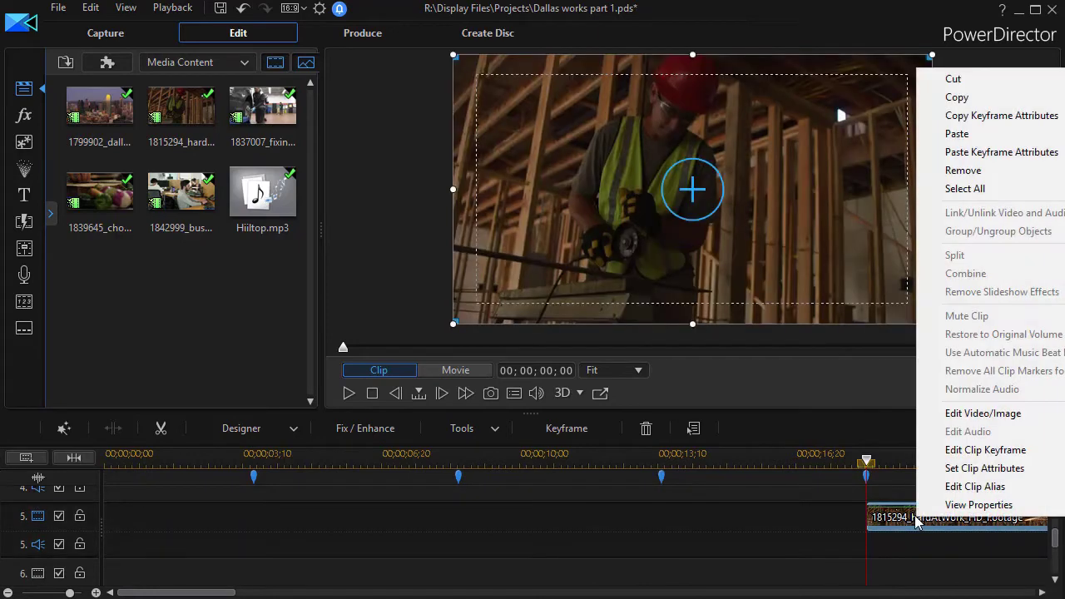
click(961, 154)
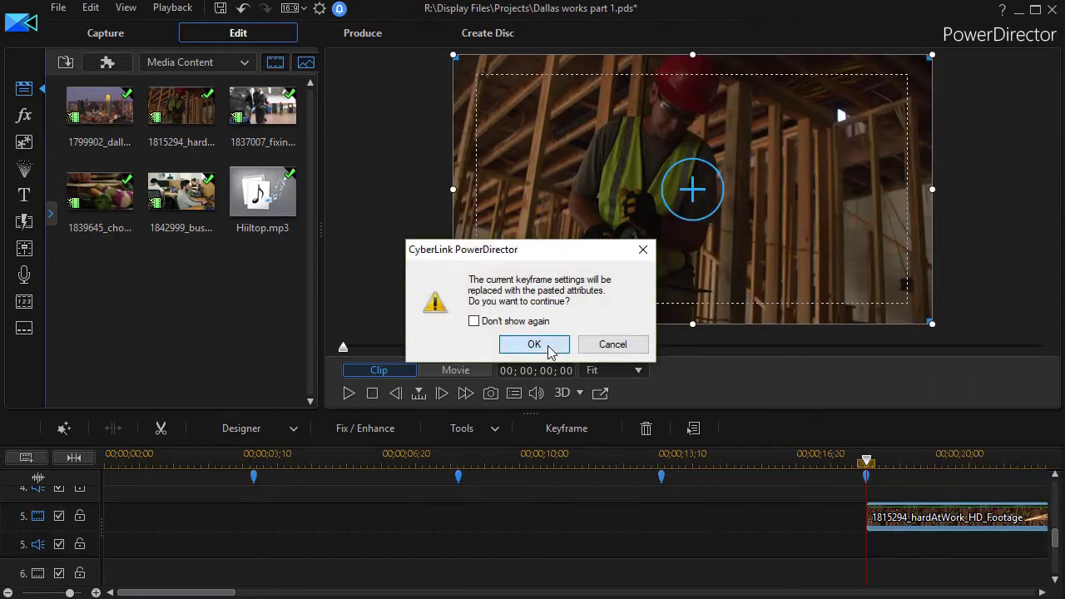
click(551, 348)
- Preview the whole movie in Movie mode from near the start, then stop playback
drag(1057, 540, 1048, 476)
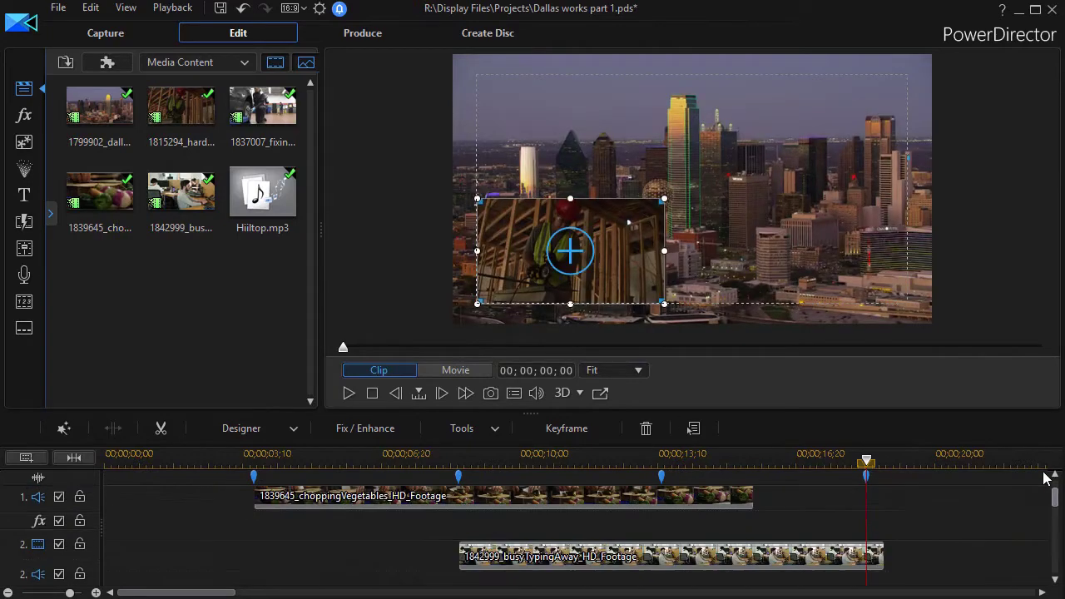
click(181, 460)
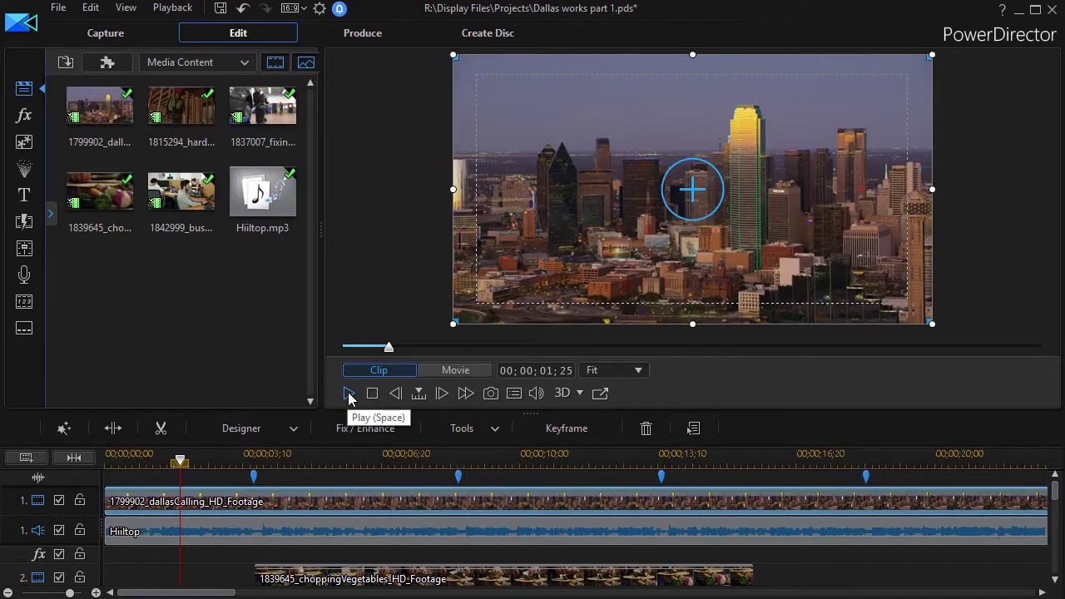
click(348, 396)
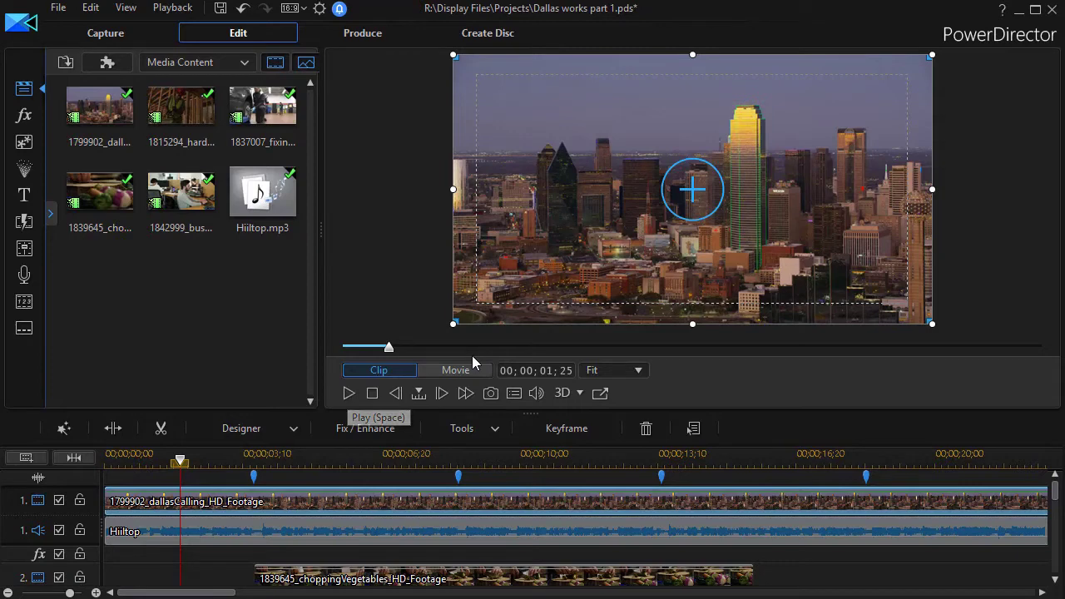
click(349, 393)
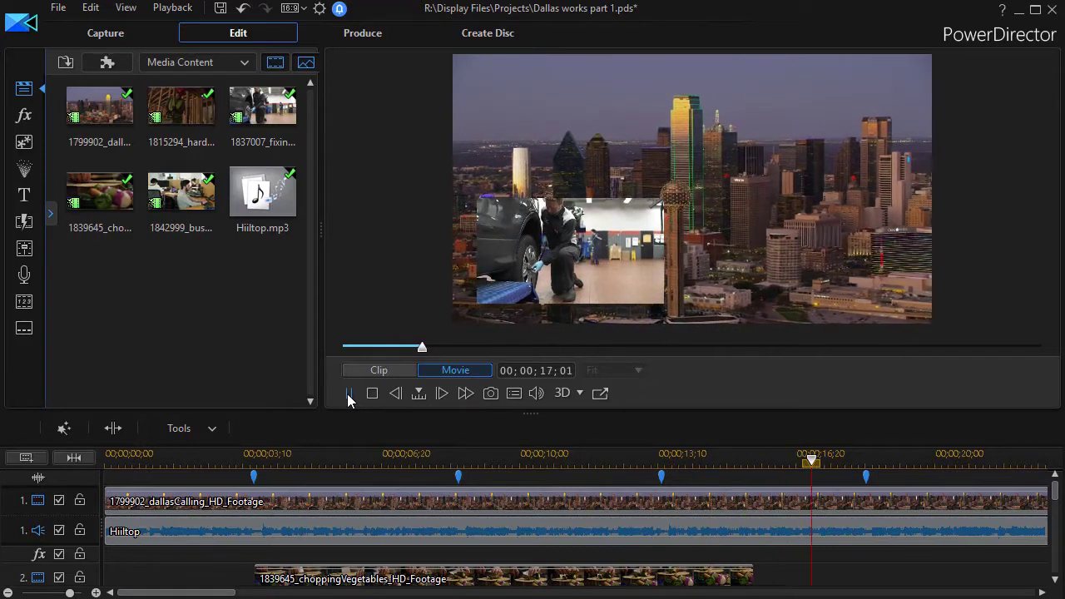
click(347, 394)
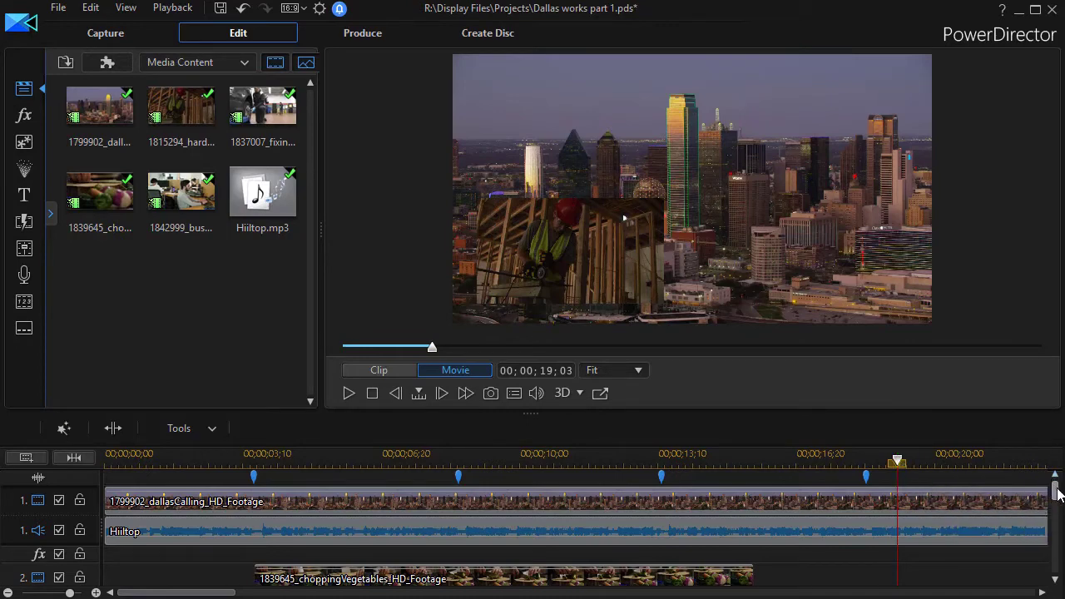
- Open PiP Designer for the busyTypingAway office clip on track 3
drag(1054, 483, 1056, 504)
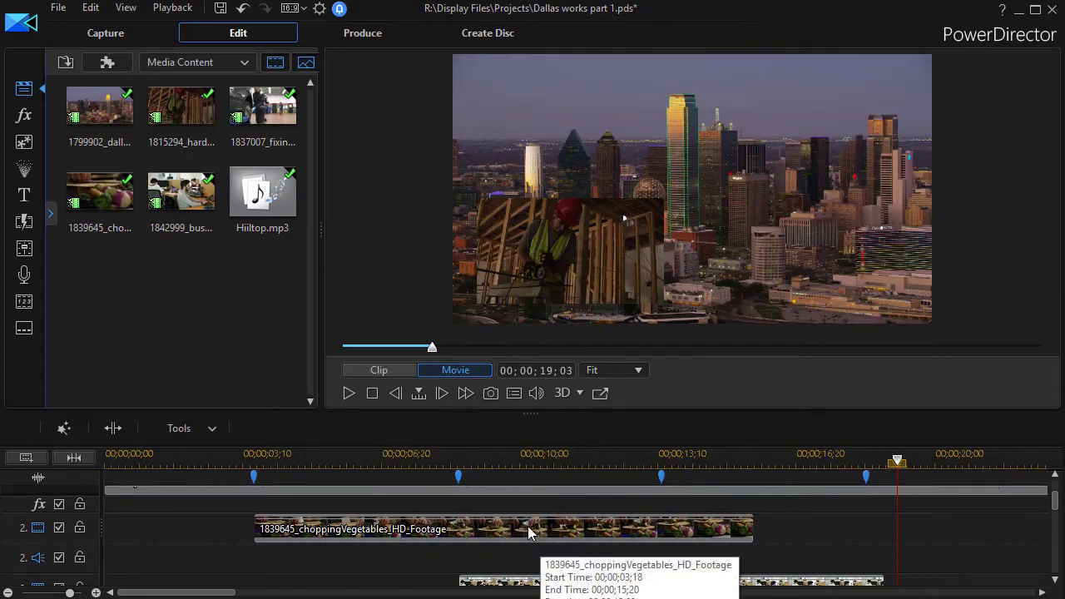
drag(1055, 497, 1054, 507)
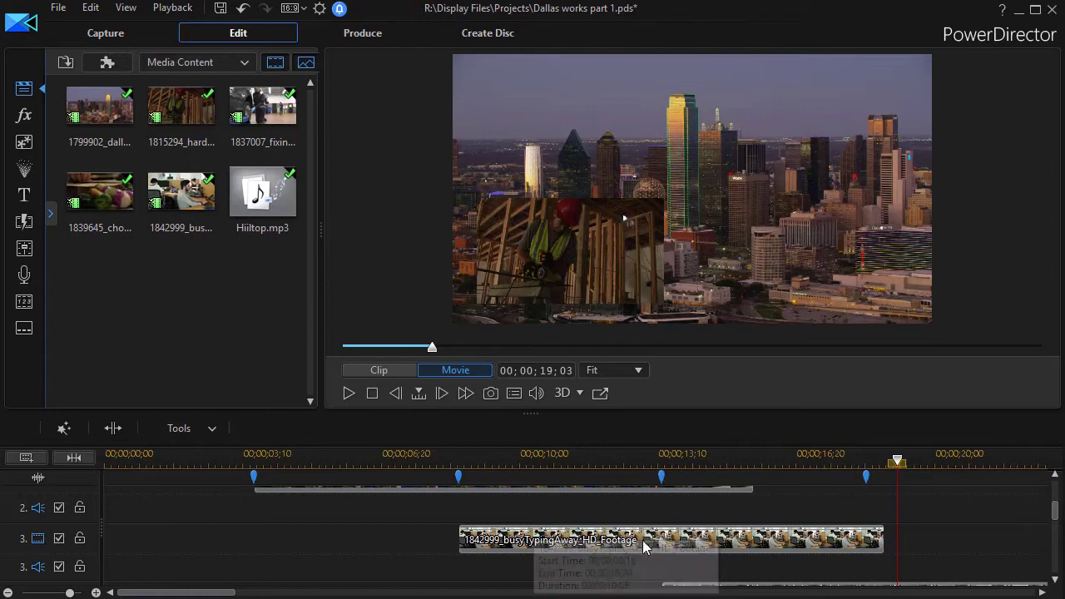
click(574, 542)
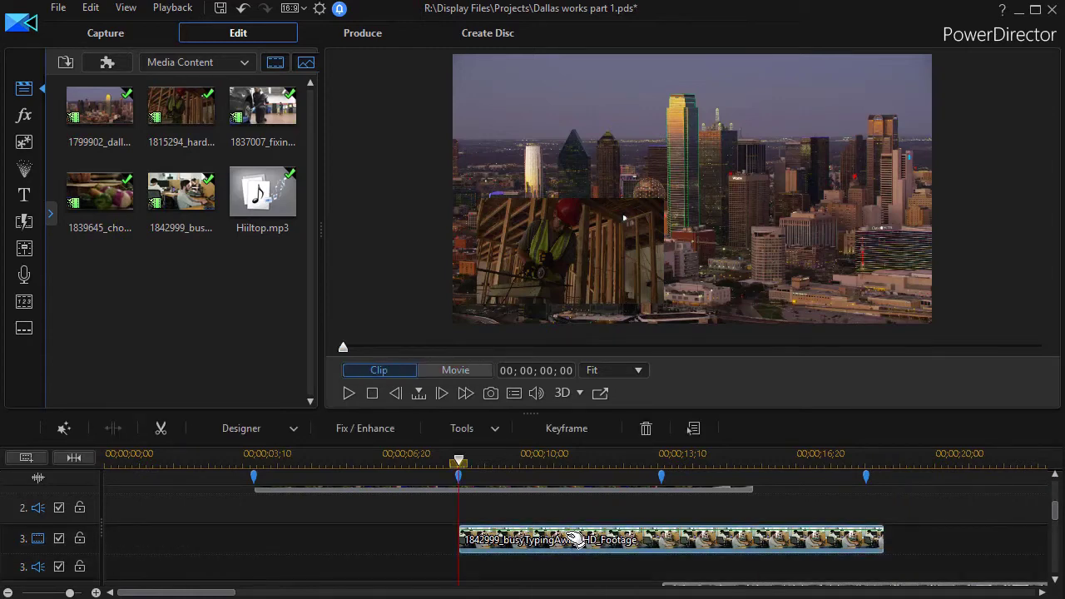
double_click(573, 542)
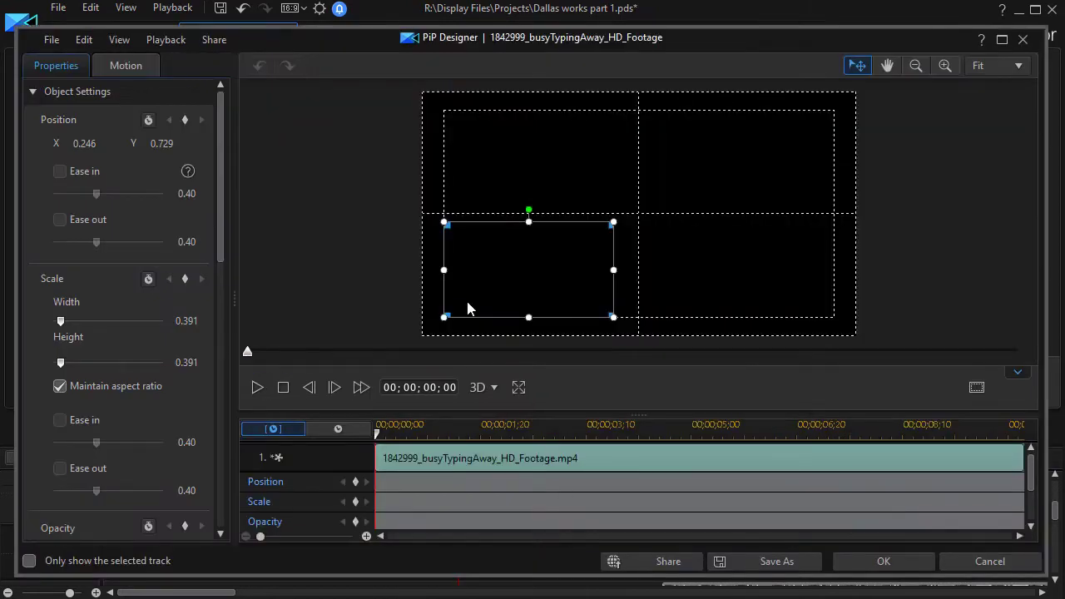
- Give the office inset a size-4 border with a black-to-white 2 Color Gradient fill, then apply
drag(223, 258, 218, 473)
click(54, 238)
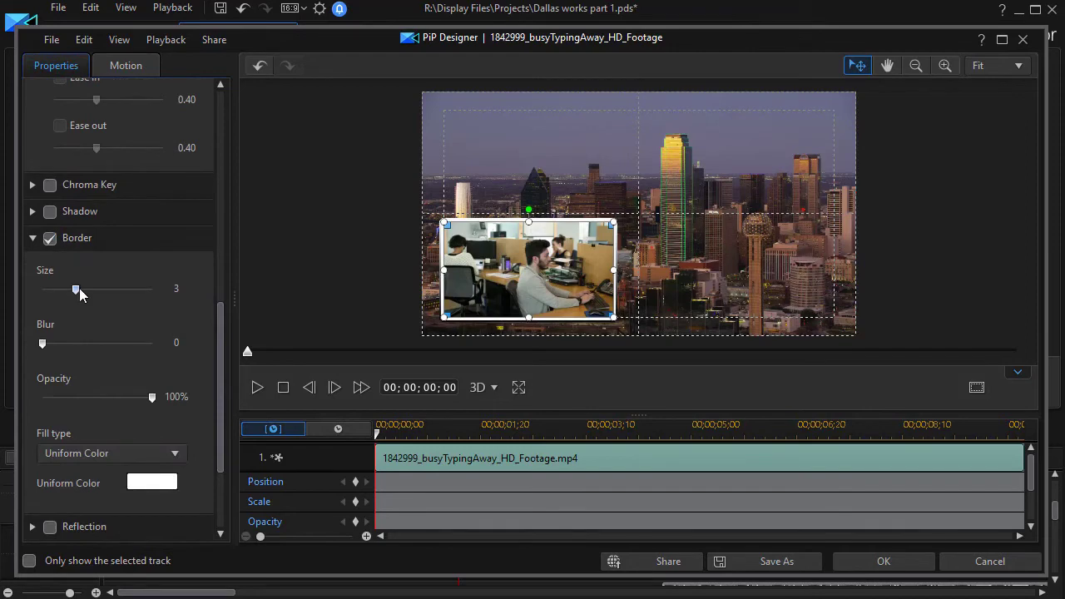
drag(77, 289, 86, 289)
drag(222, 366, 221, 420)
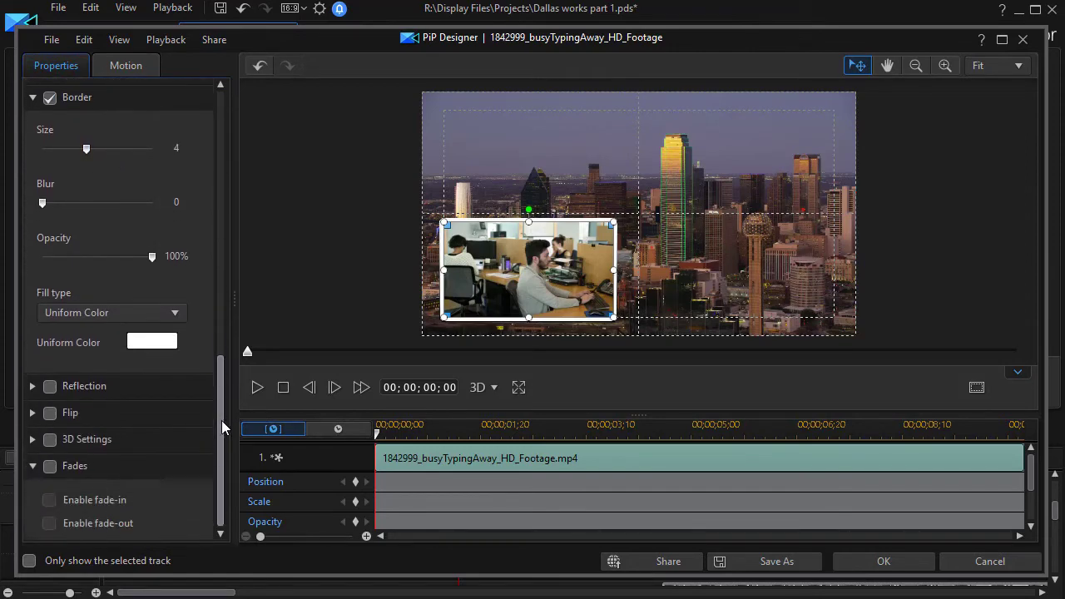
click(175, 313)
click(155, 351)
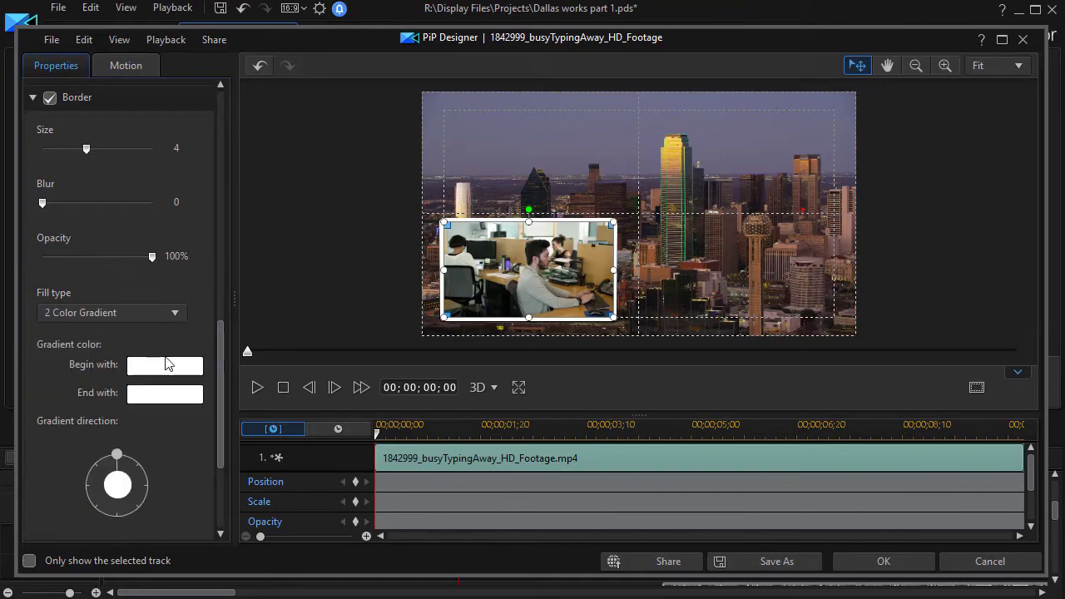
click(175, 366)
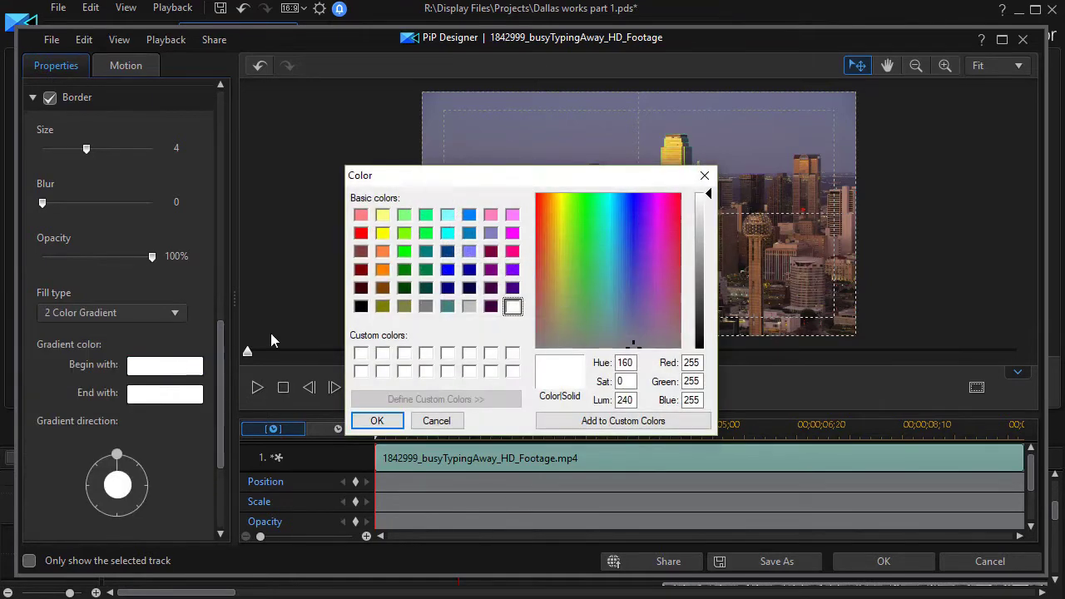
click(361, 308)
click(378, 421)
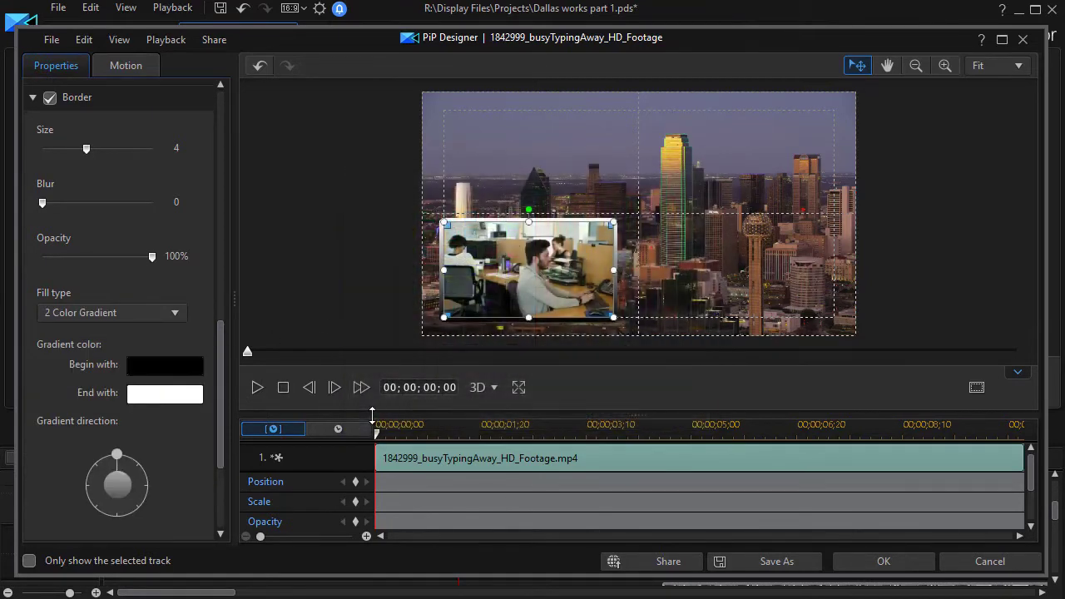
click(878, 561)
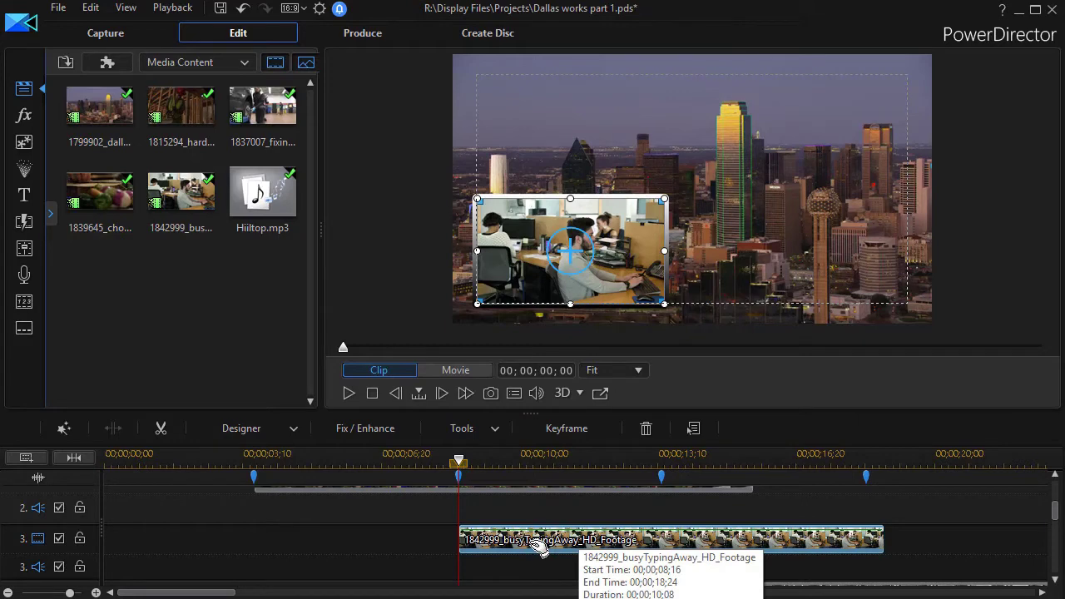
- Move busyTypingAway, fixingIt and hardAtWork onto track 2 back-to-back with Overwrite, hardAtWork starting 00;00;18;11
drag(540, 545, 536, 506)
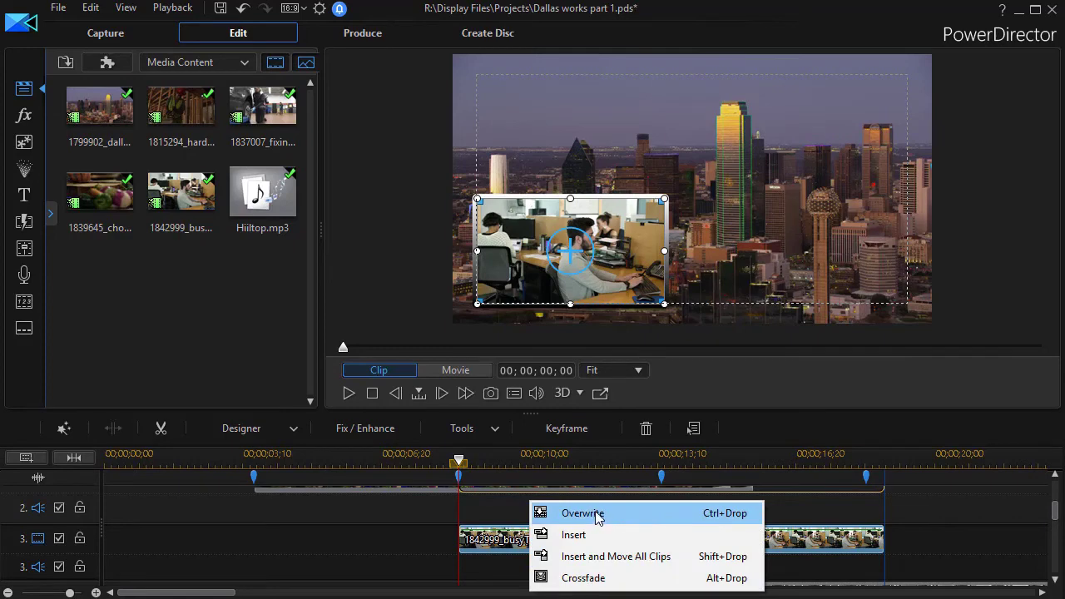
click(596, 515)
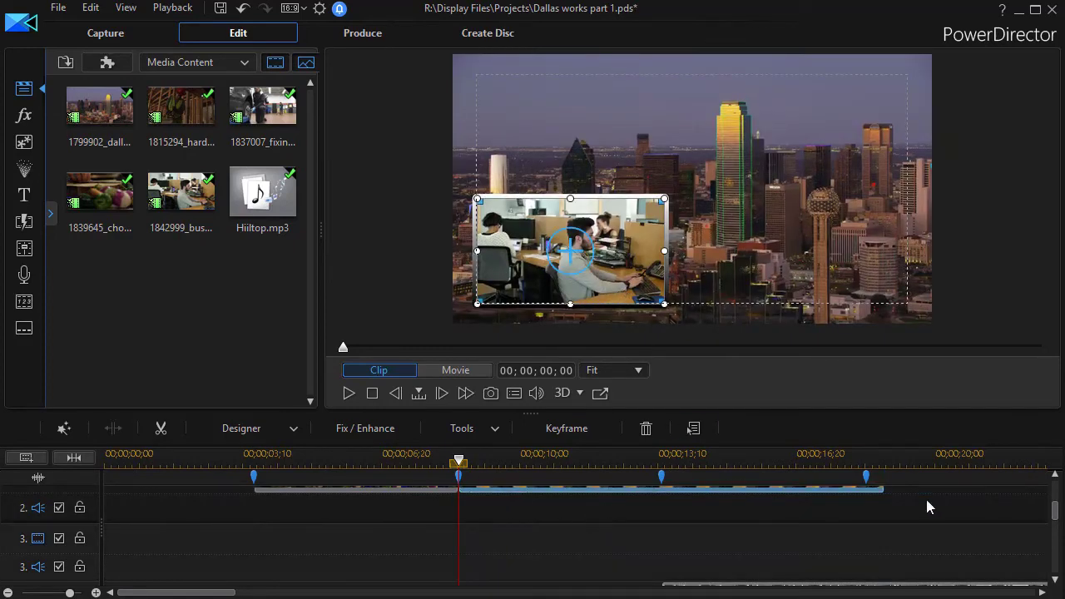
drag(1055, 514, 1057, 520)
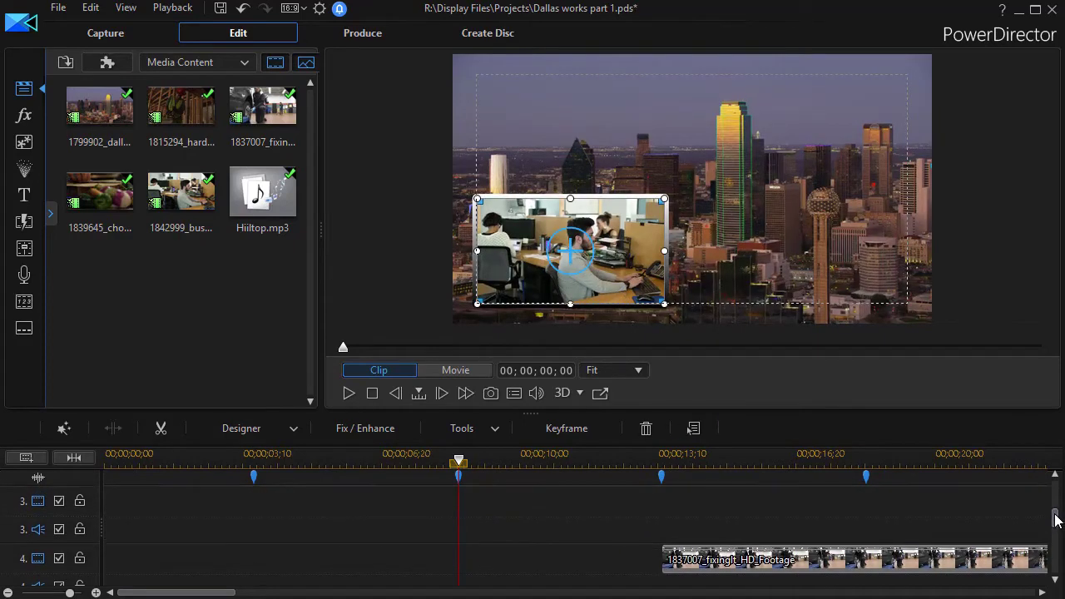
drag(735, 566, 734, 534)
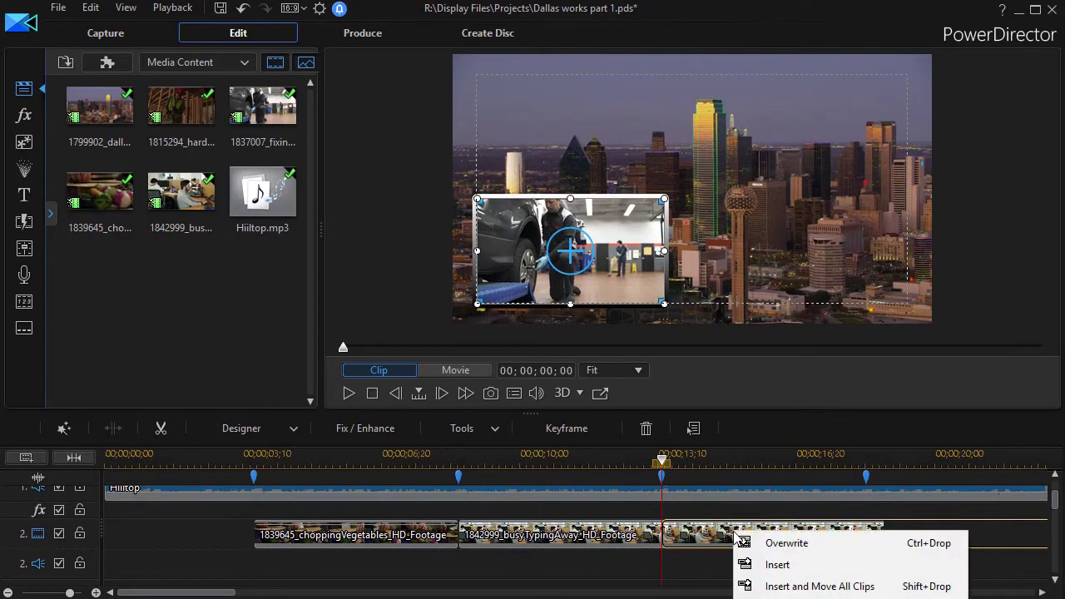
click(816, 555)
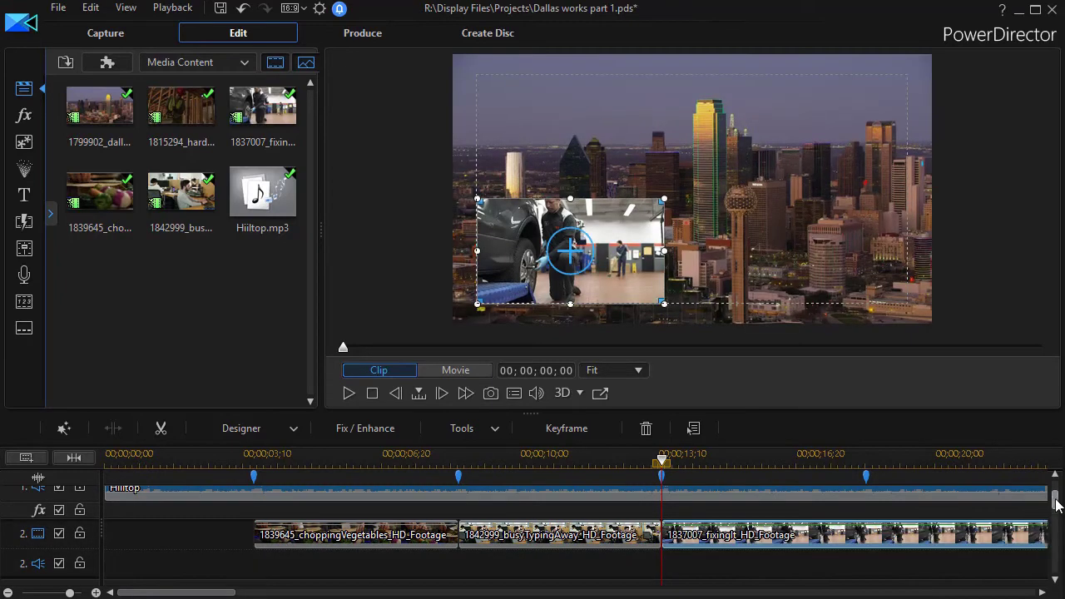
drag(1055, 504, 1017, 547)
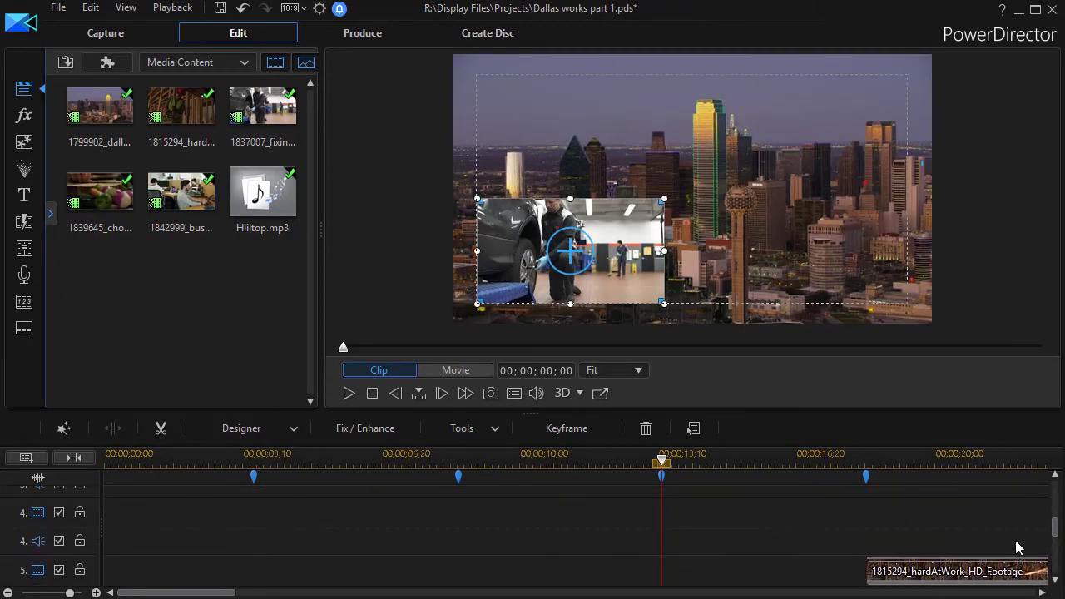
drag(233, 594, 291, 594)
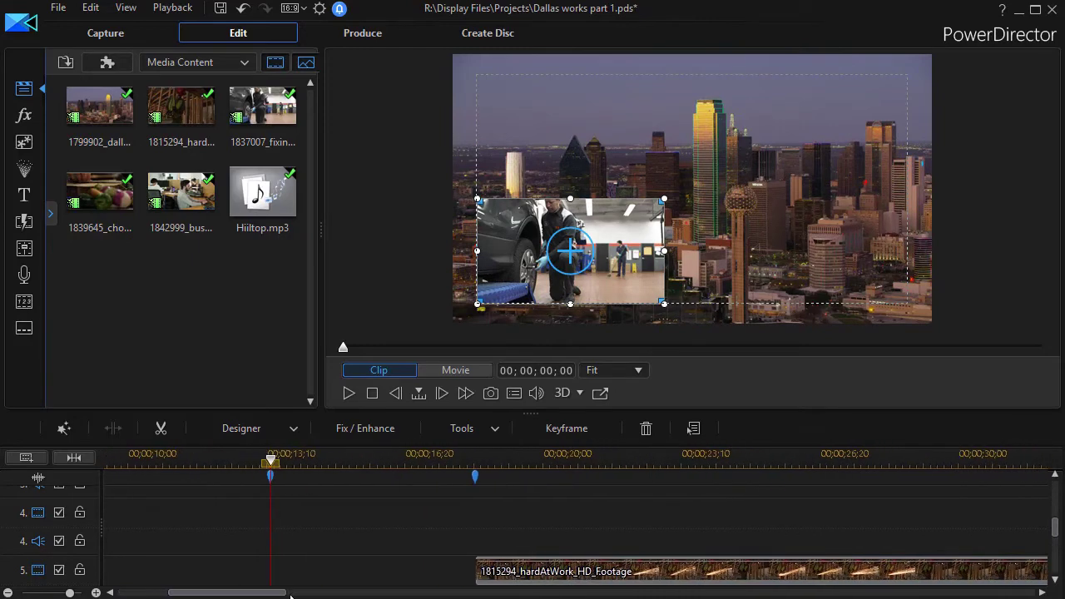
drag(571, 573, 575, 540)
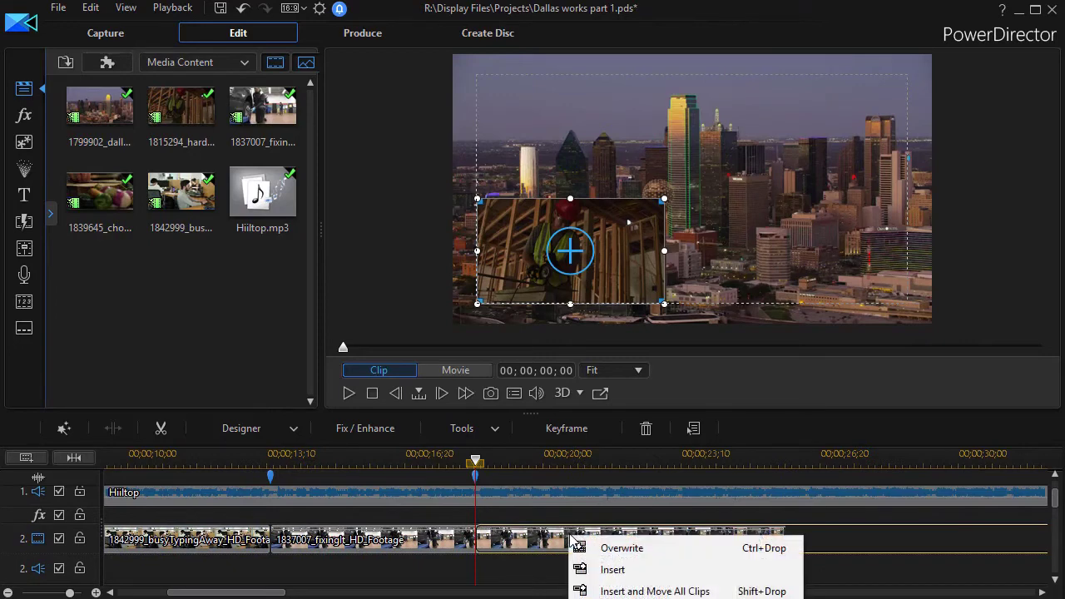
click(681, 553)
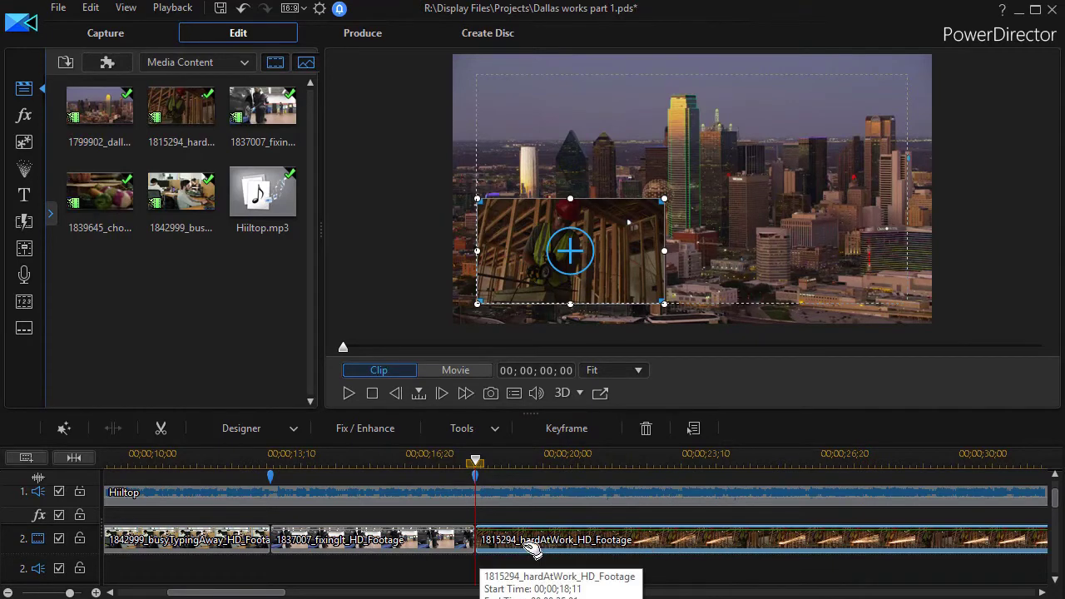
- Give the hardAtWork inset a size-4 border with a black-to-white 2 Color Gradient fill
double_click(531, 545)
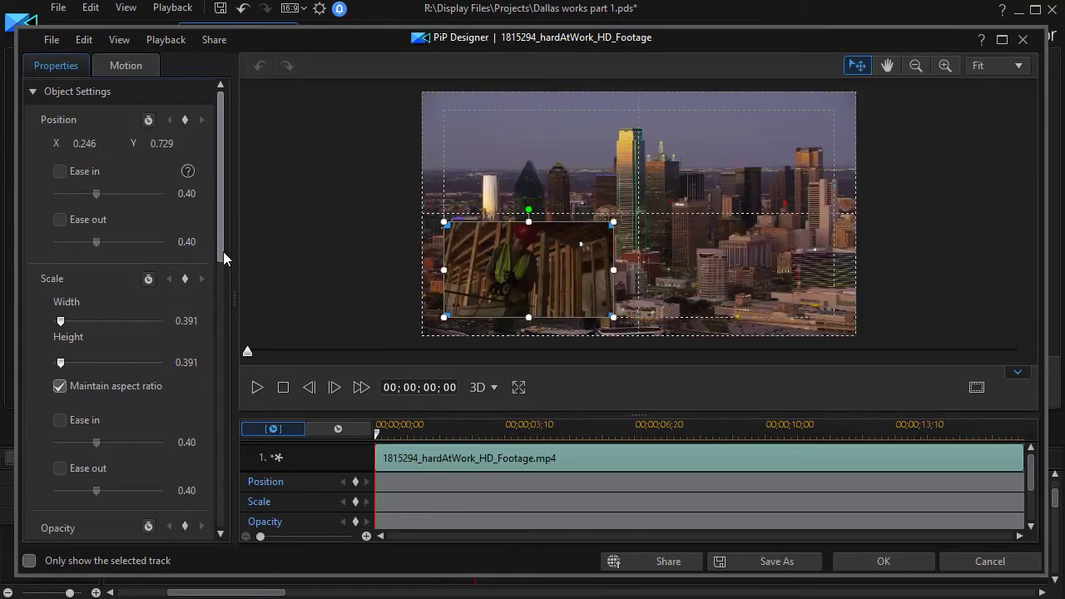
drag(223, 252, 225, 426)
click(51, 241)
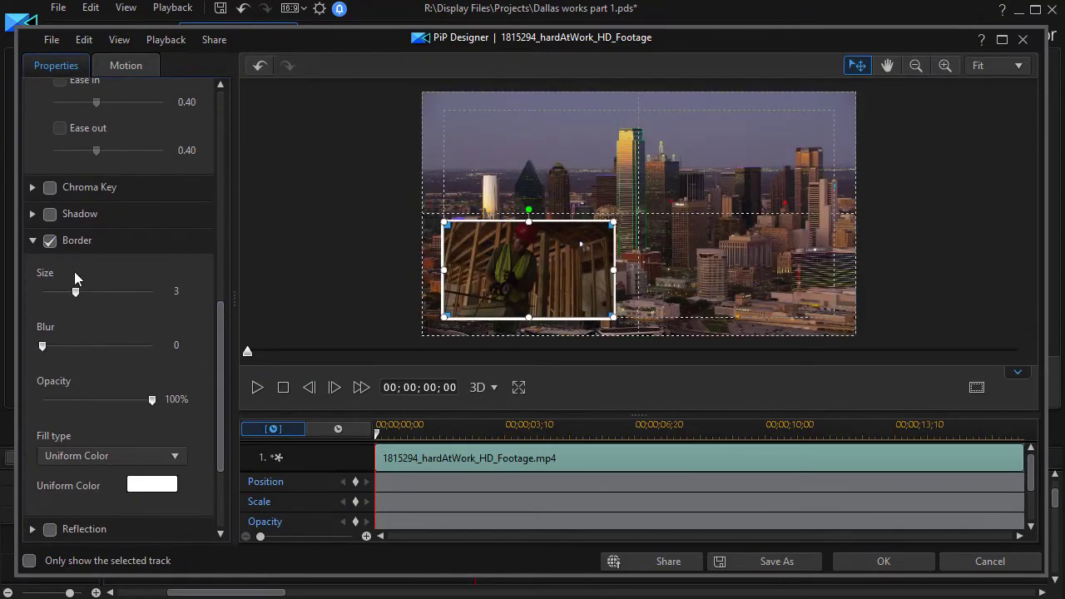
drag(77, 292, 87, 293)
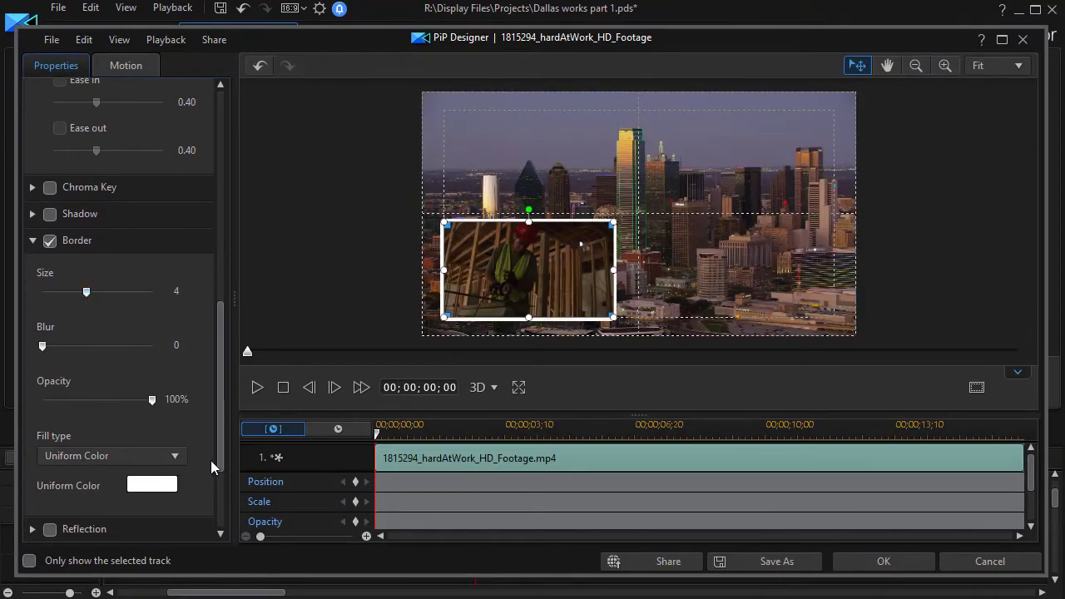
click(173, 456)
click(163, 493)
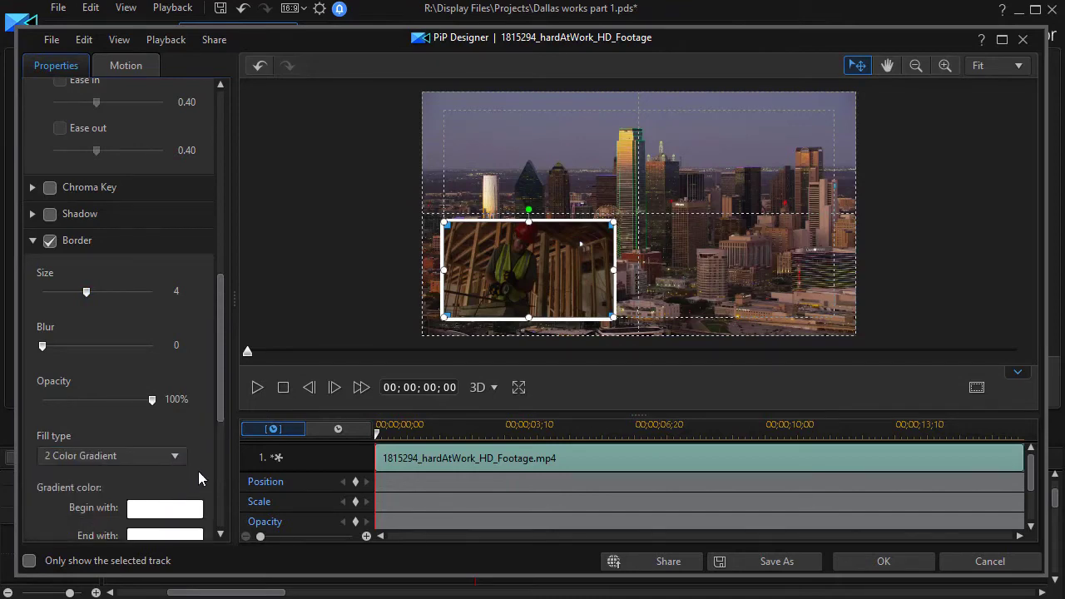
click(166, 509)
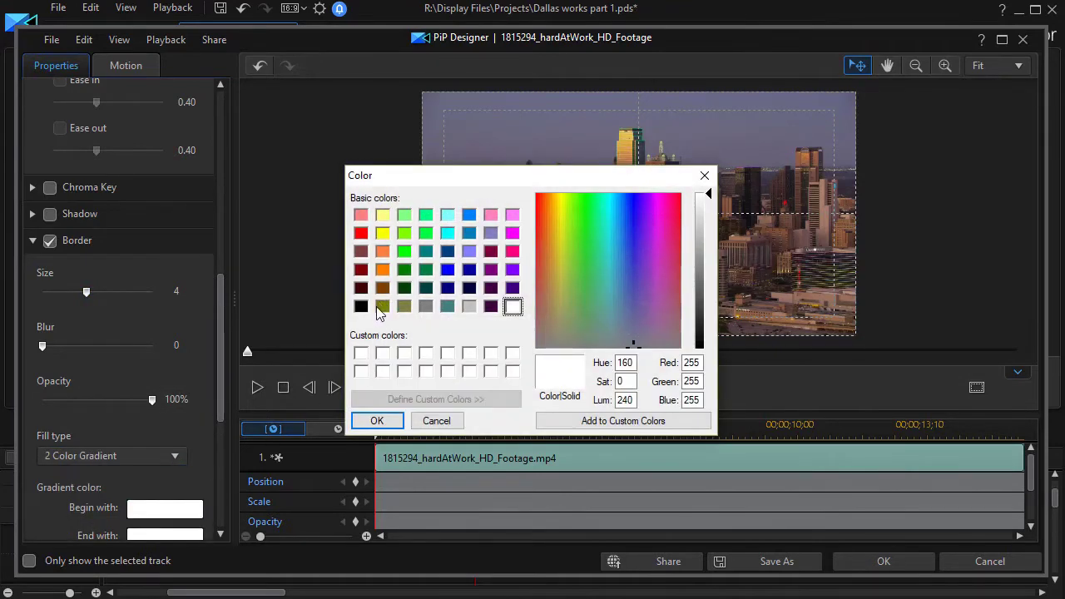
click(361, 306)
click(366, 420)
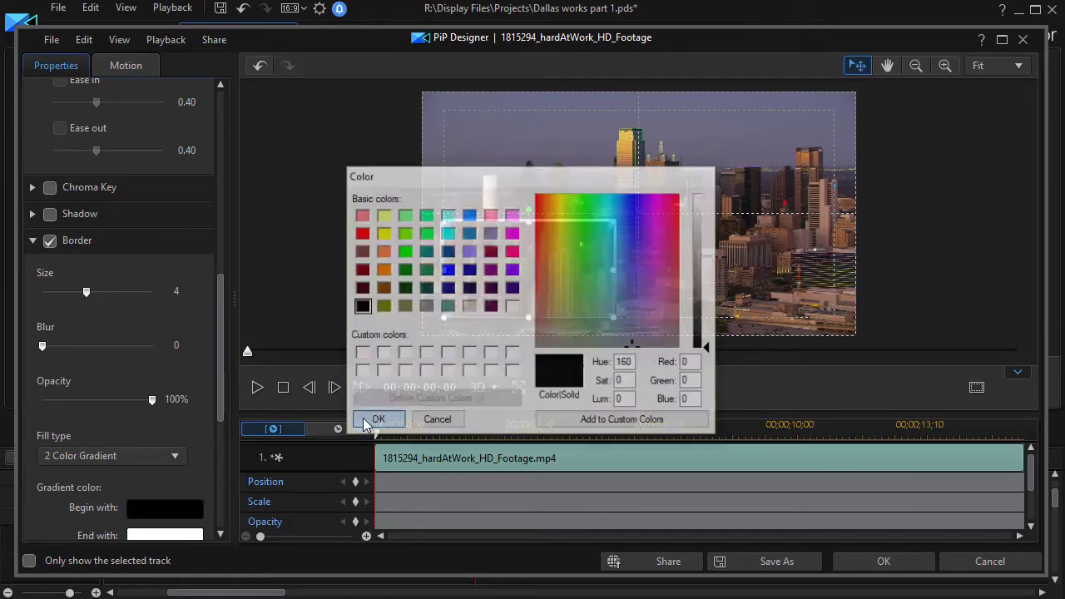
click(884, 561)
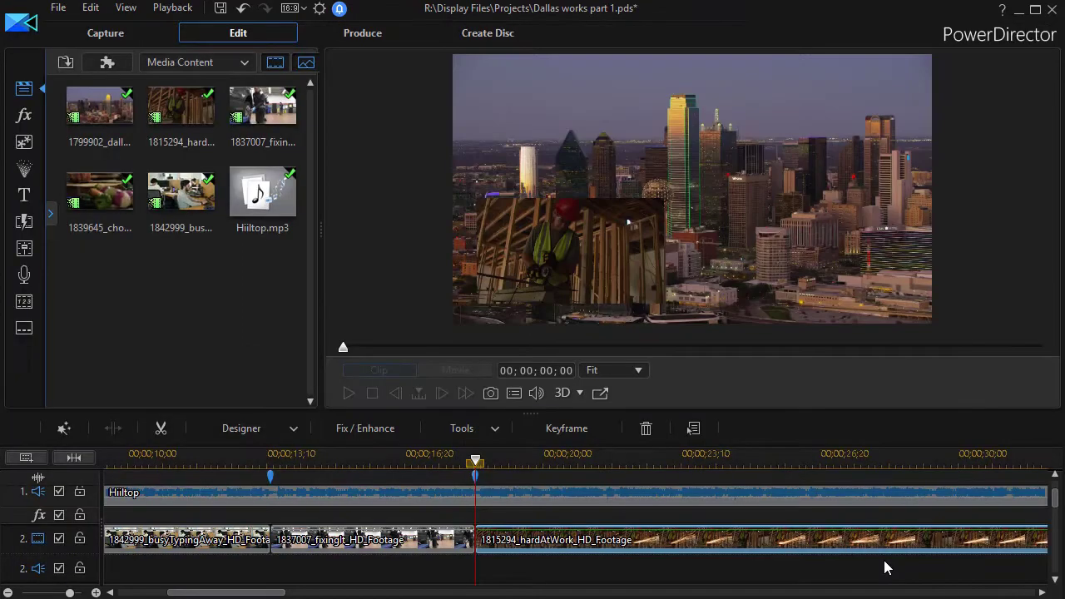
click(483, 279)
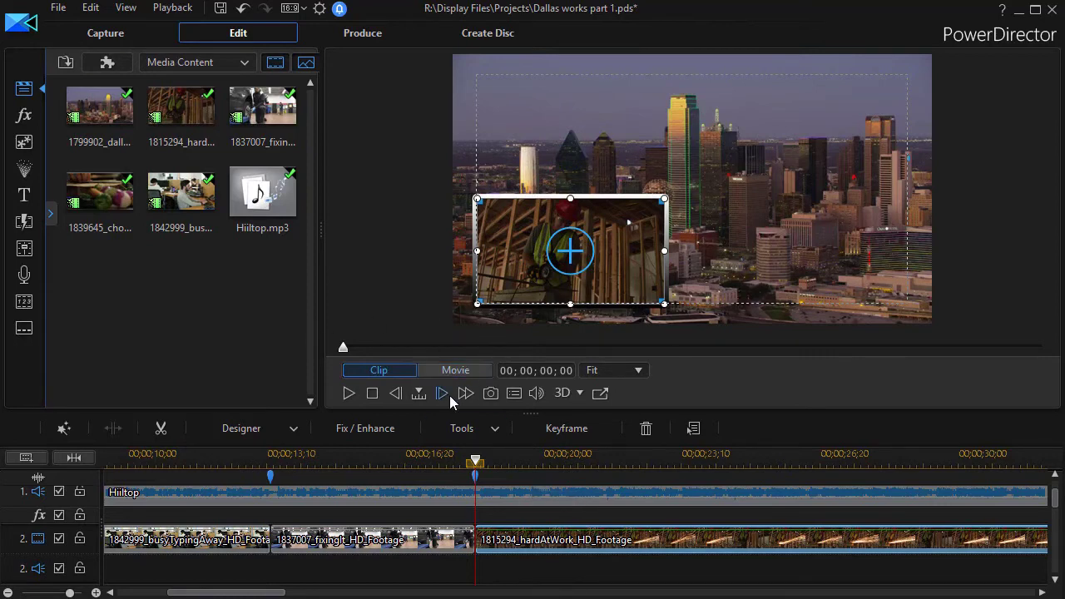
- Drop the Default 'My Title' template at the start of track 3 and open it for editing
click(23, 200)
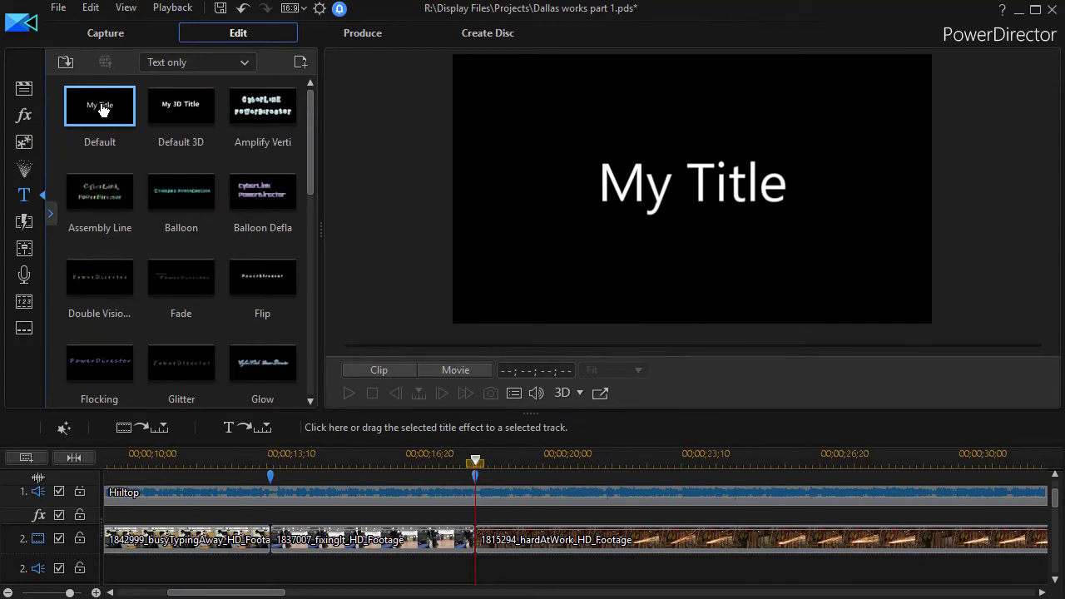
drag(102, 109, 178, 538)
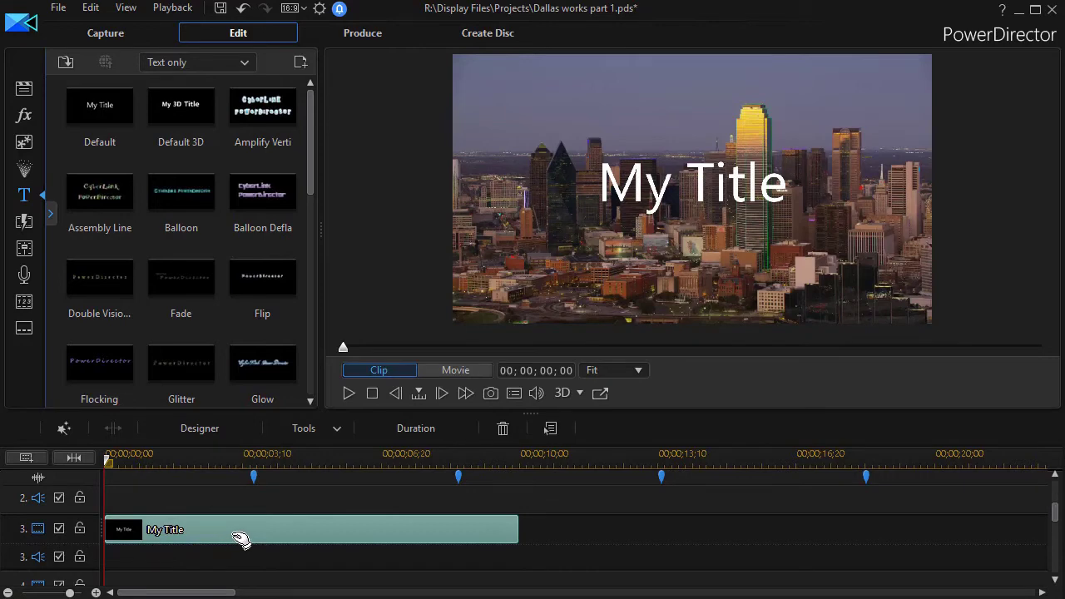
double_click(231, 537)
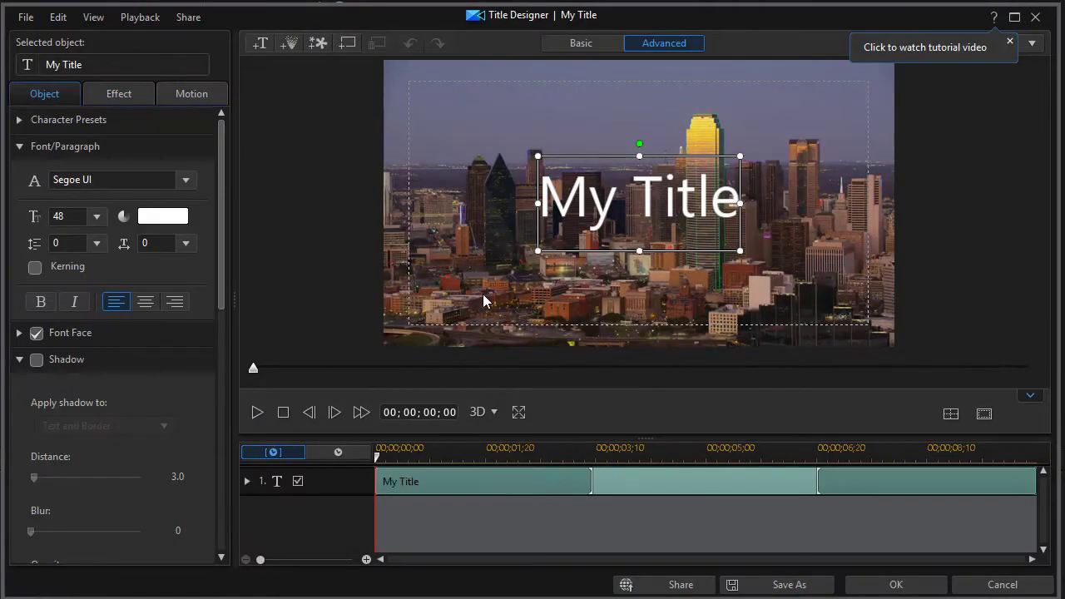
- Change the title text to 'Dallas Works' in the Impact font
double_click(549, 193)
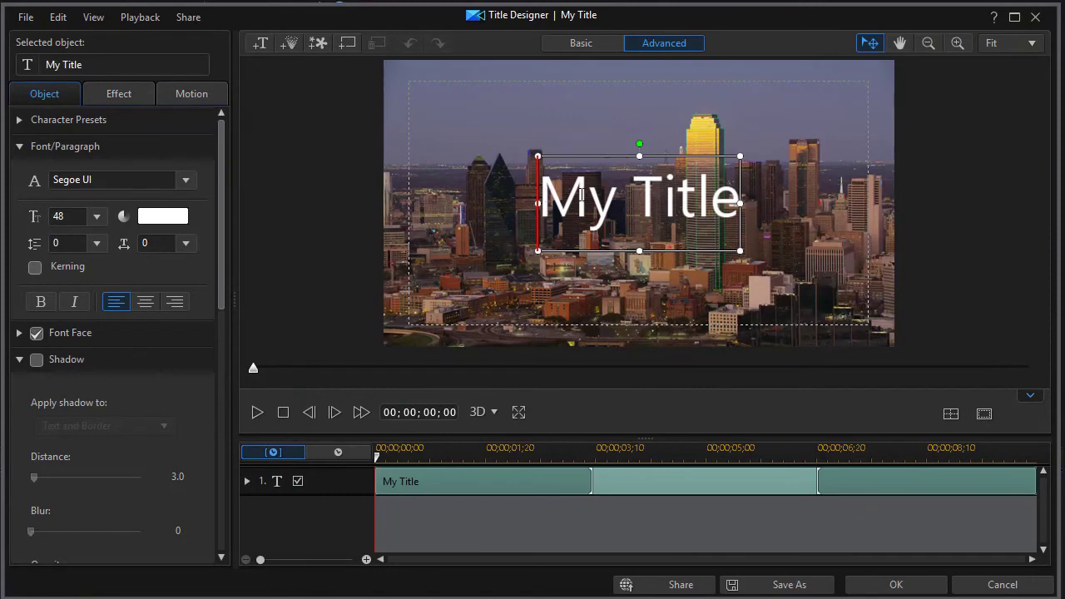
drag(541, 196, 757, 268)
text(D)
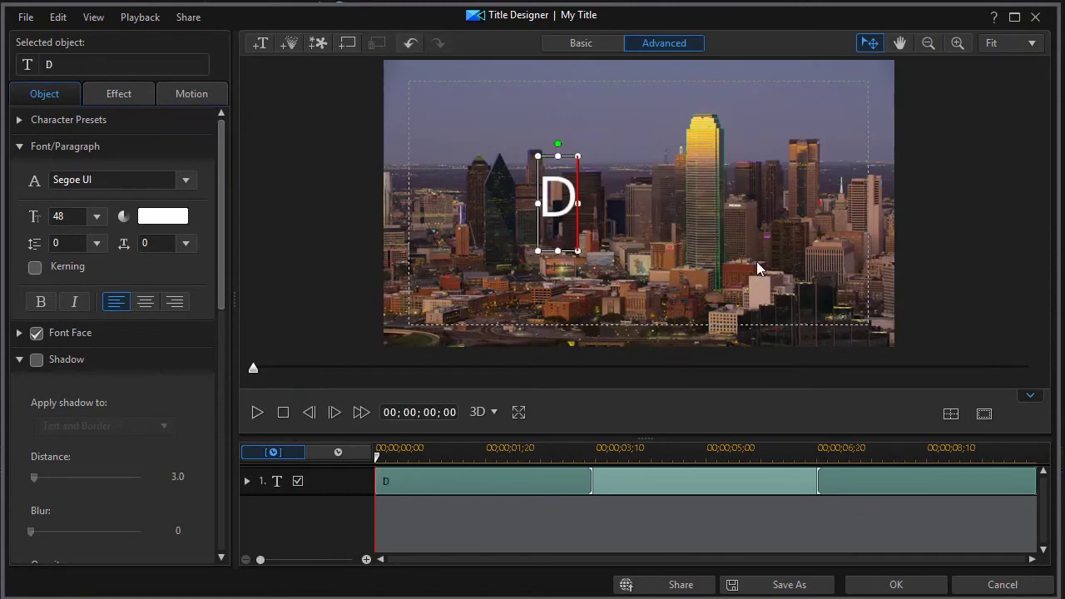
text(allas Works)
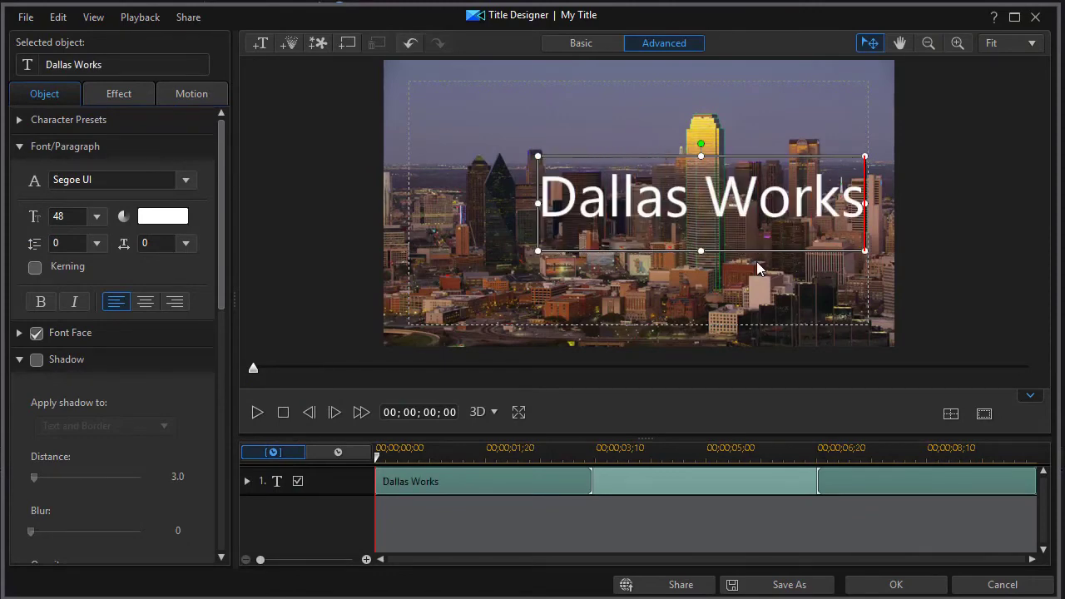
key(ctrl+a)
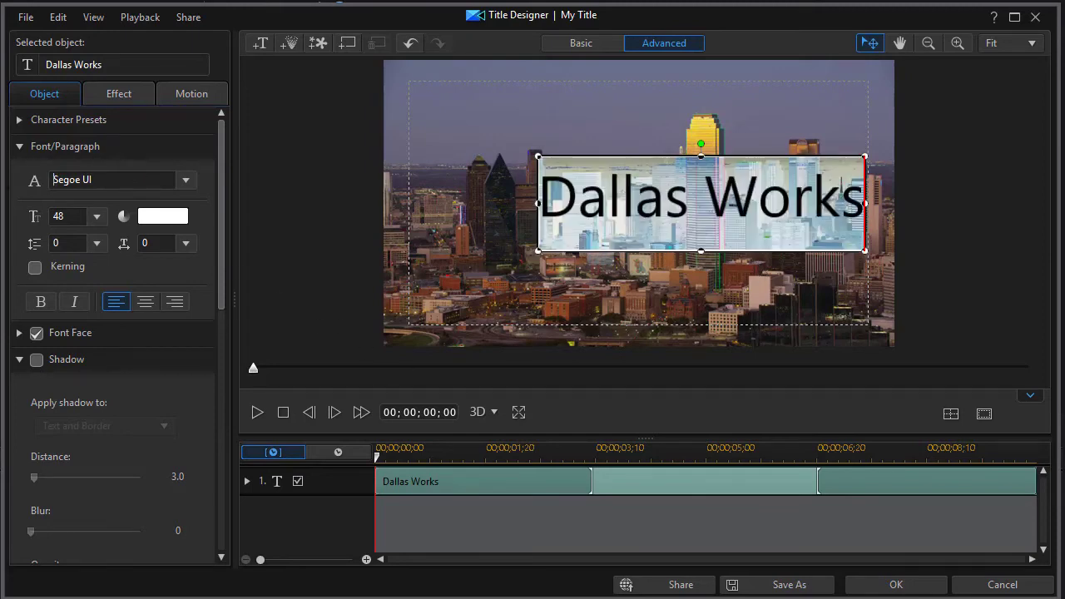
drag(53, 180, 109, 181)
text(Impact)
key(Return)
- Move the title to the upper left and give it a drop shadow
click(464, 111)
mouse_move(463, 112)
mouse_down()
mouse_move(483, 91)
mouse_move(473, 98)
mouse_up()
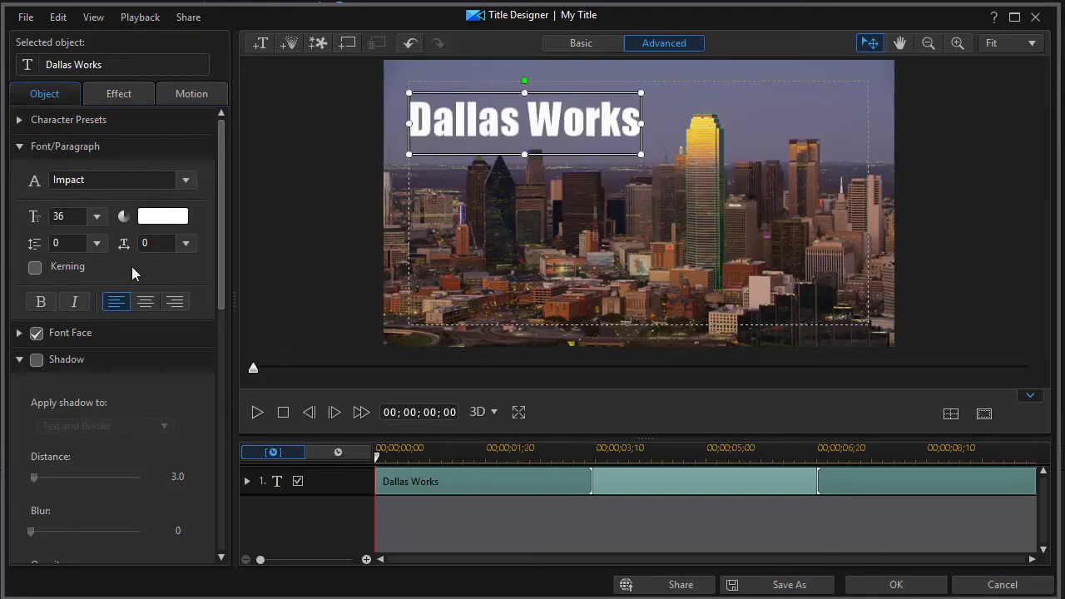
click(36, 360)
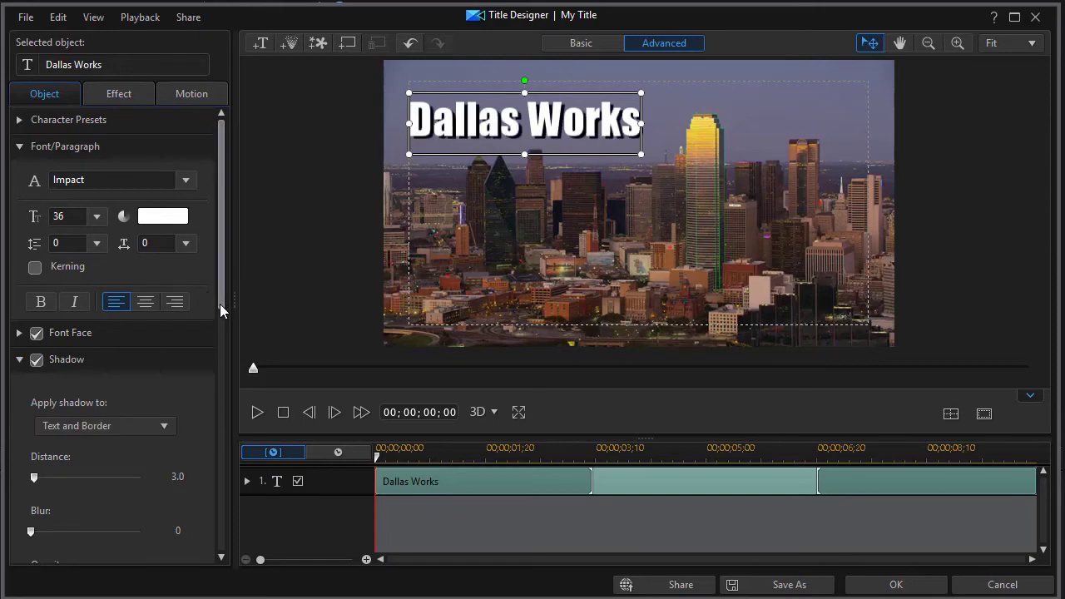
drag(219, 304, 203, 390)
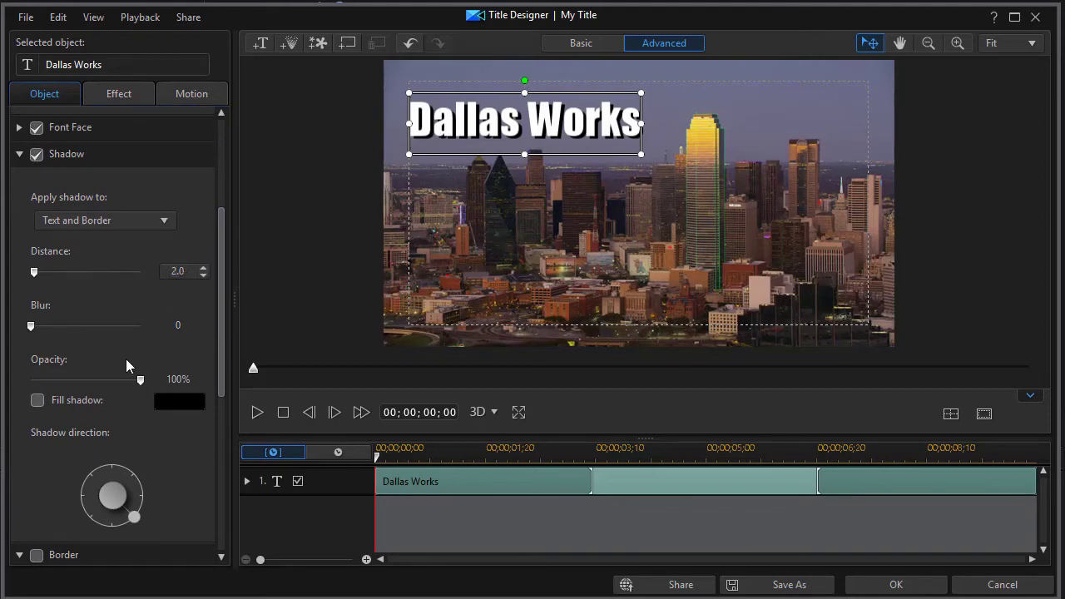
- Set the title's starting effect to Fade and apply the changes
click(122, 96)
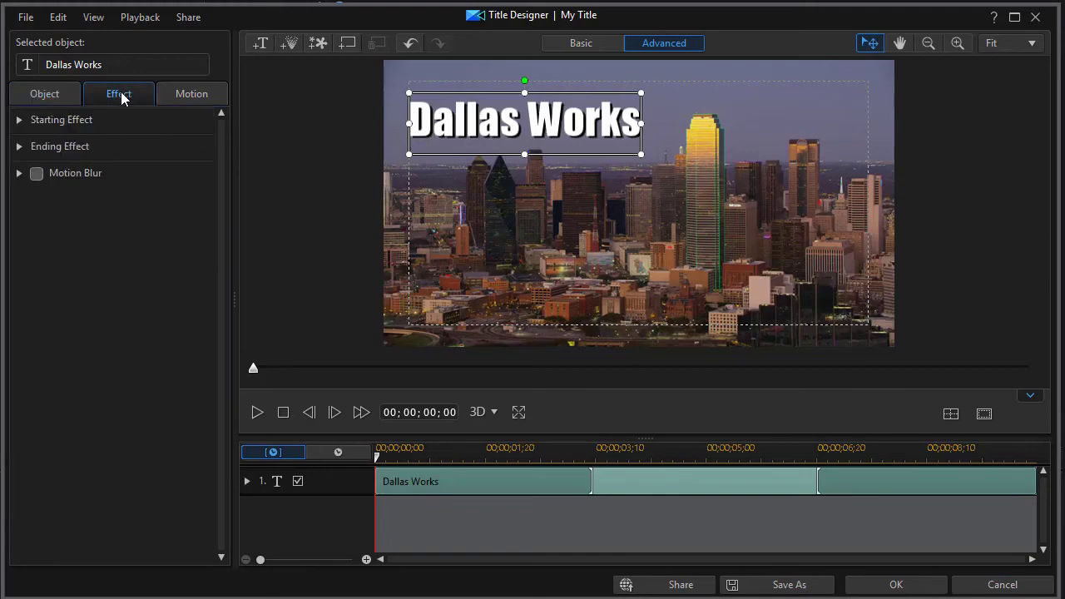
click(18, 121)
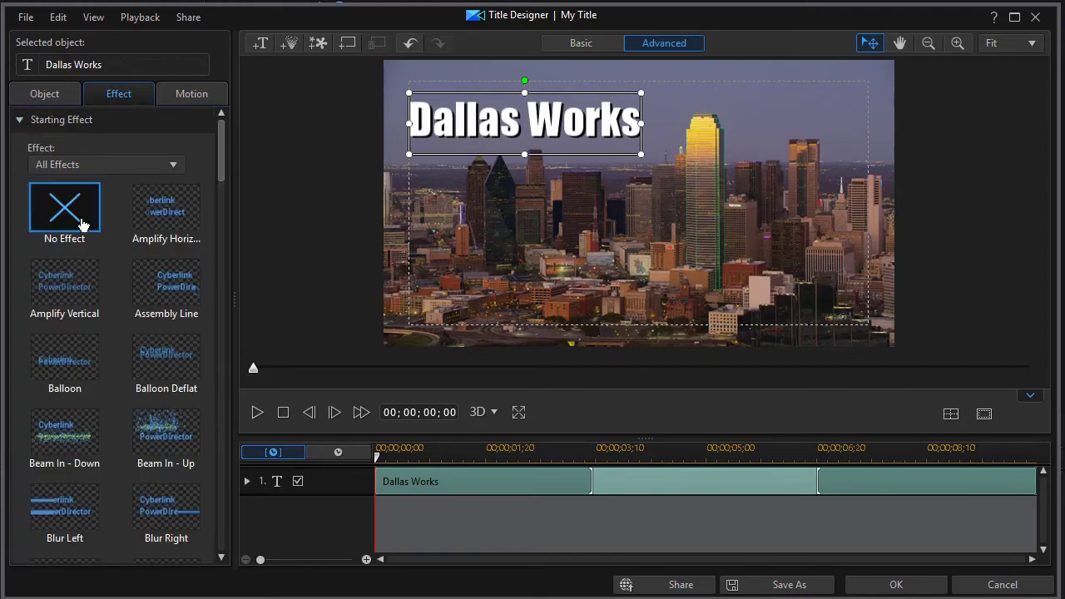
scroll(83, 342, down, 5)
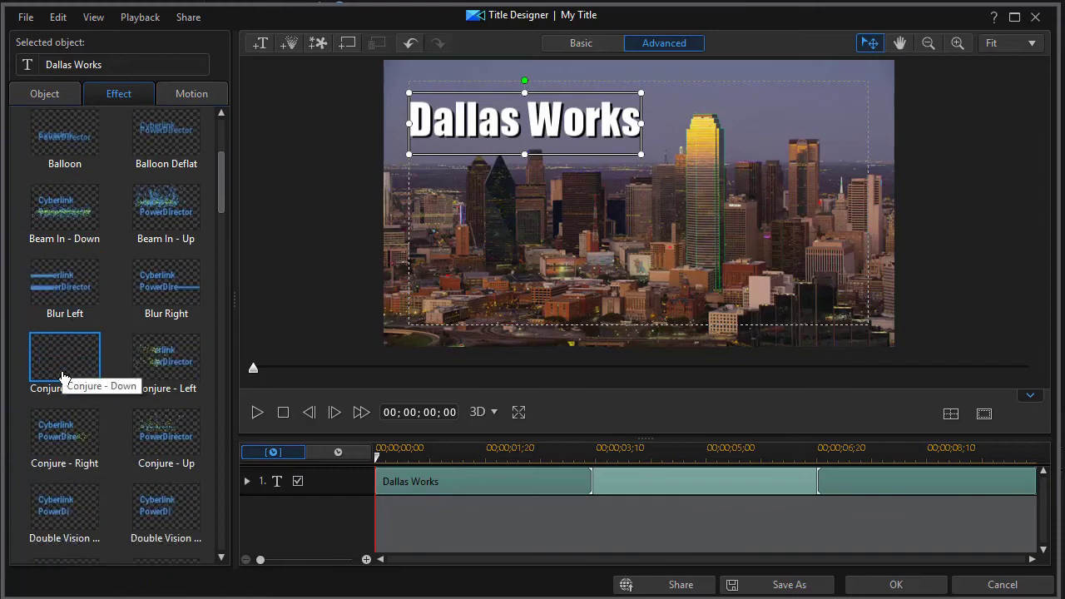
scroll(63, 379, down, 4)
click(73, 385)
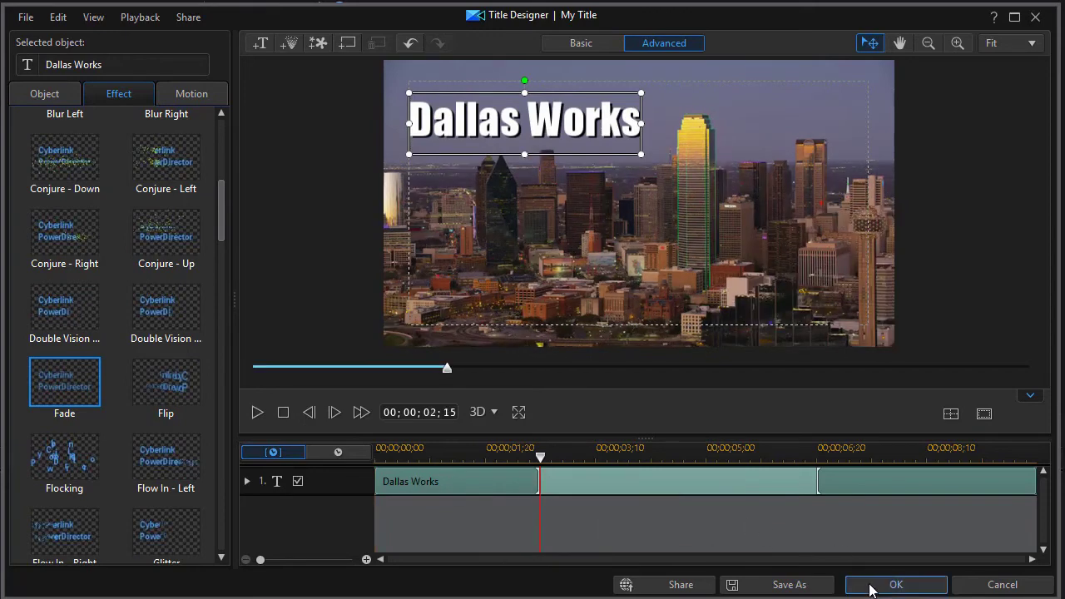
click(896, 584)
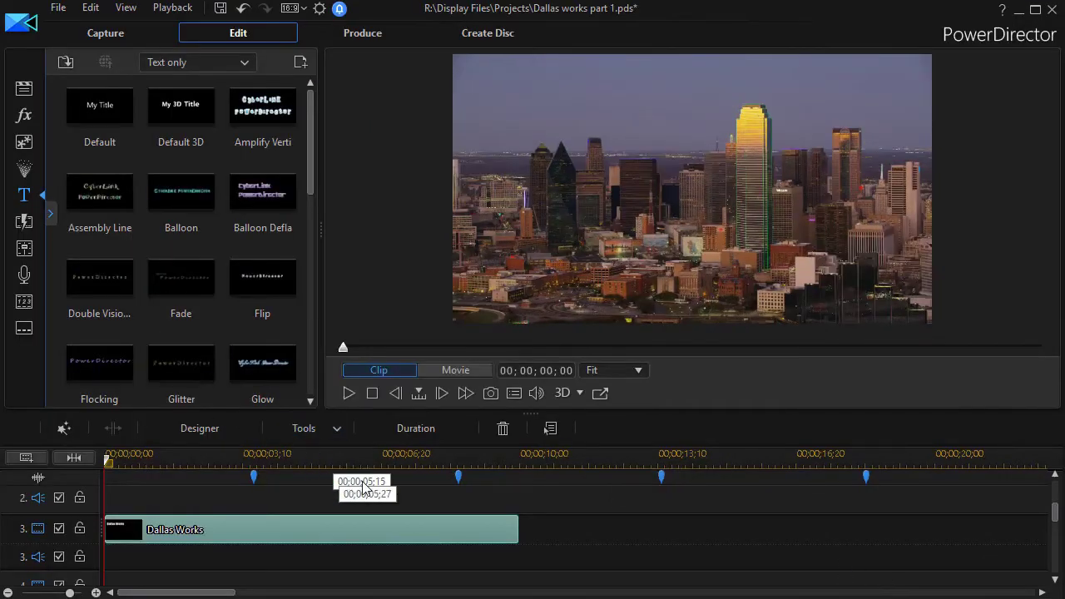
- Stretch the Dallas Works title to the skyline clip's length, then play the video from the start to review
drag(518, 531, 987, 519)
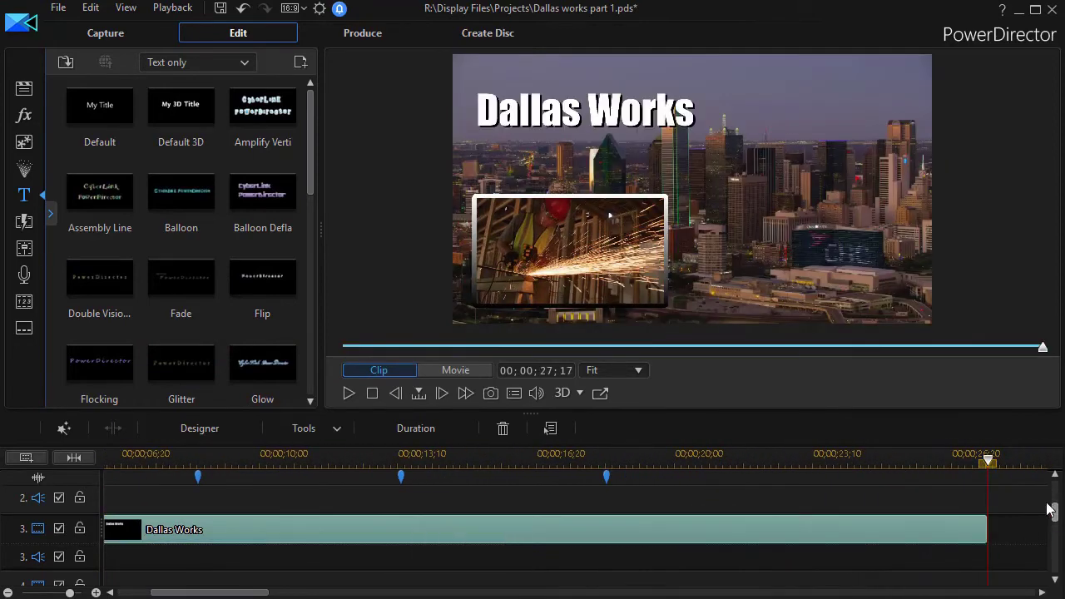
drag(1057, 512, 1056, 487)
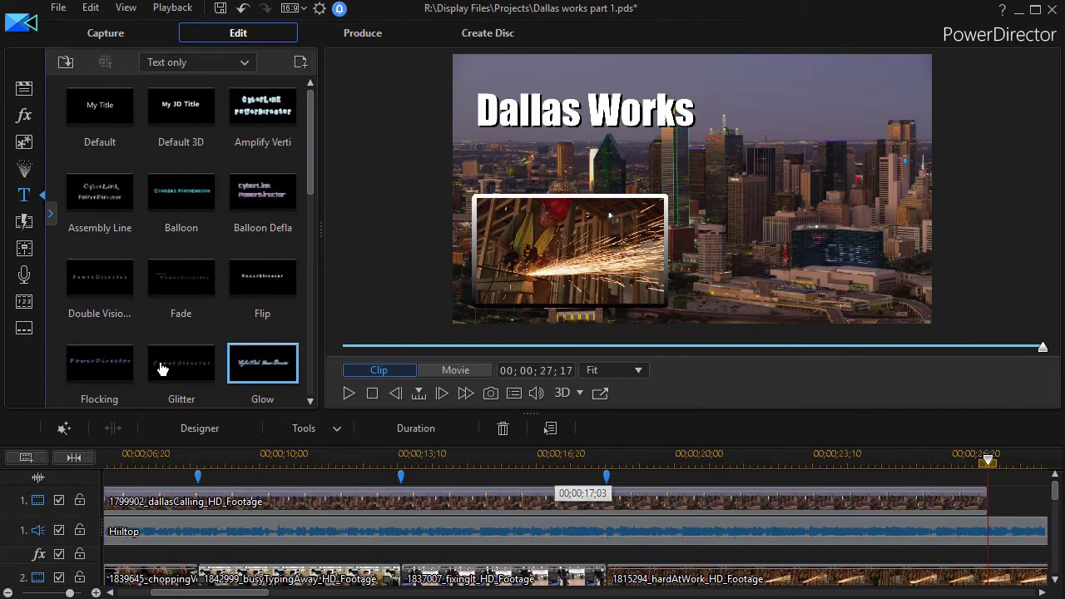
click(344, 343)
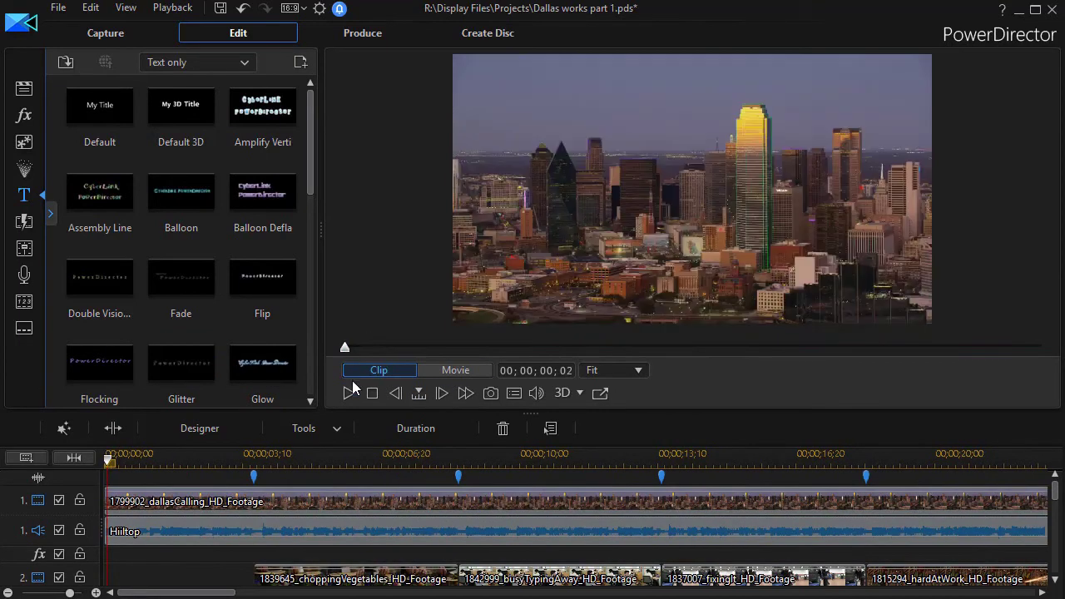
click(349, 395)
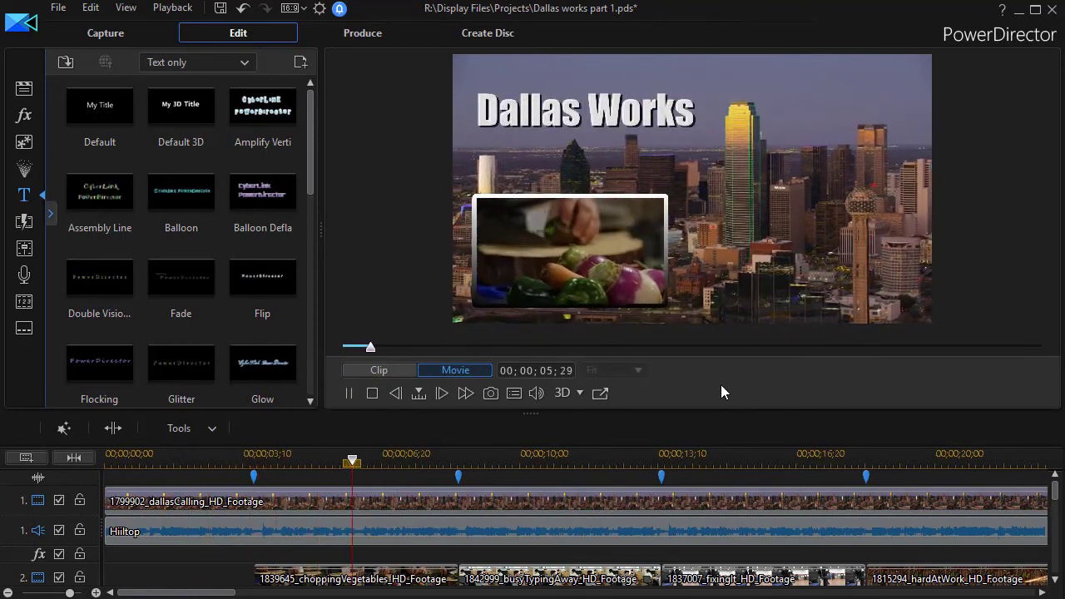
click(351, 396)
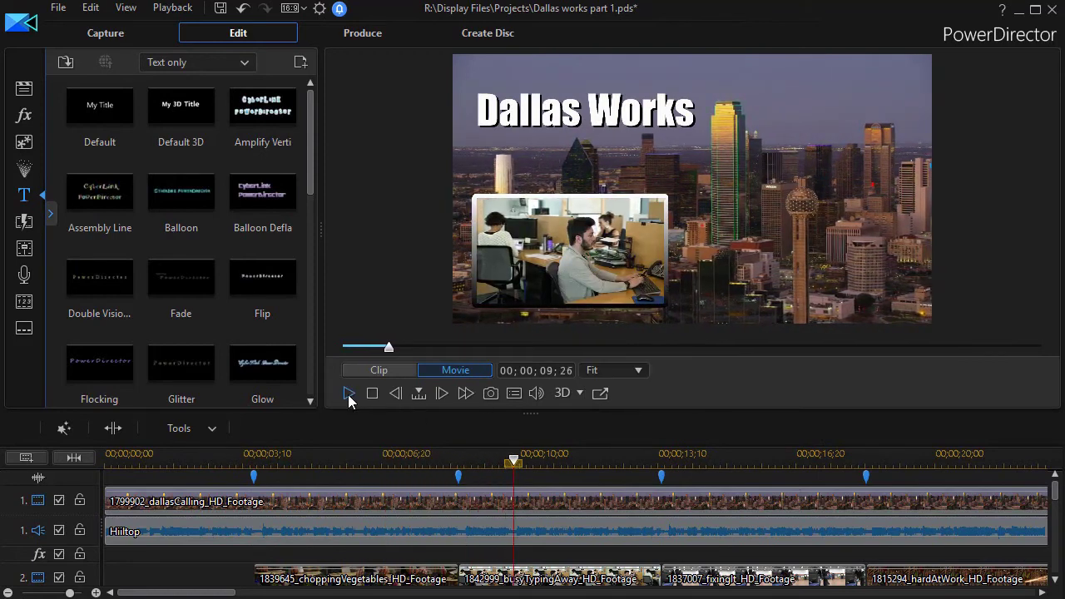